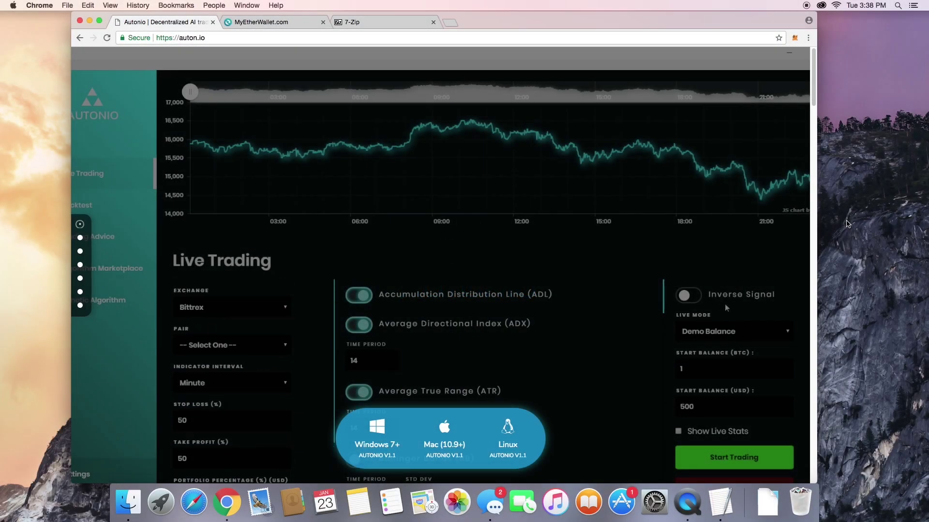
Step: Turn on Inverse Signal, set the demo's live mode to Live, and start the Mac (10.9+) download
{"action": "left_click", "coordinate": [691, 297]}
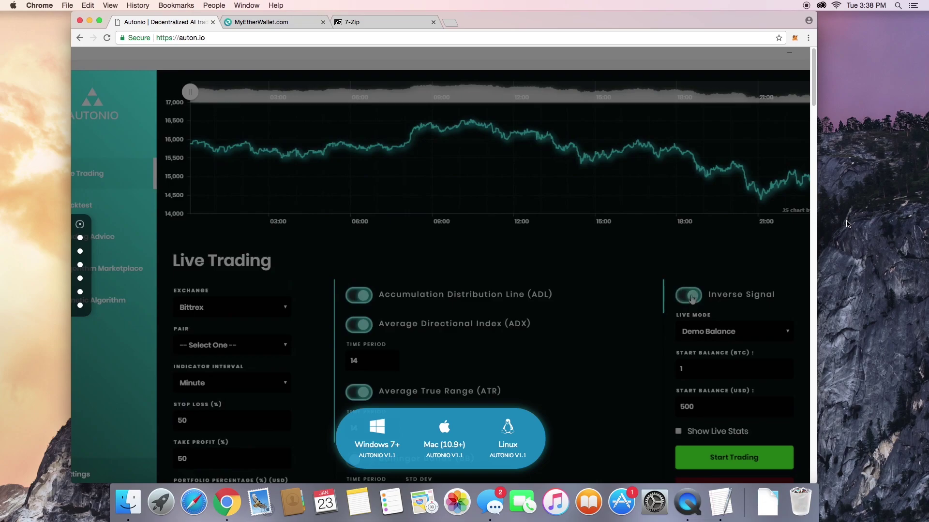
{"action": "left_click", "coordinate": [775, 334]}
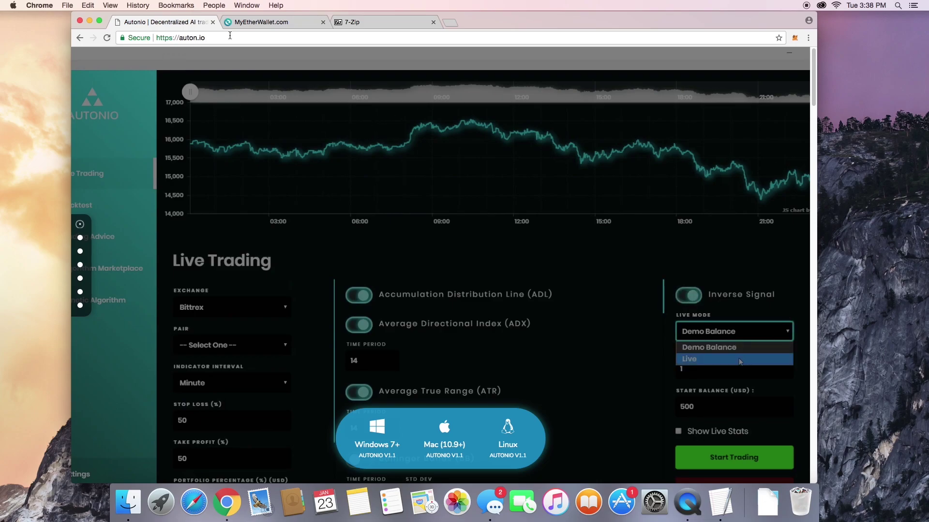
{"action": "left_click", "coordinate": [745, 360]}
{"action": "left_click", "coordinate": [184, 37]}
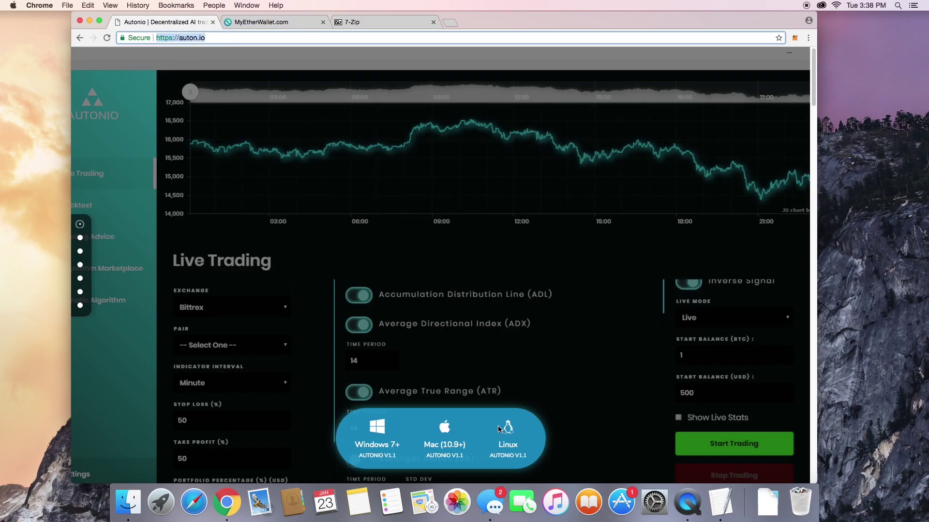
{"action": "left_click", "coordinate": [563, 371]}
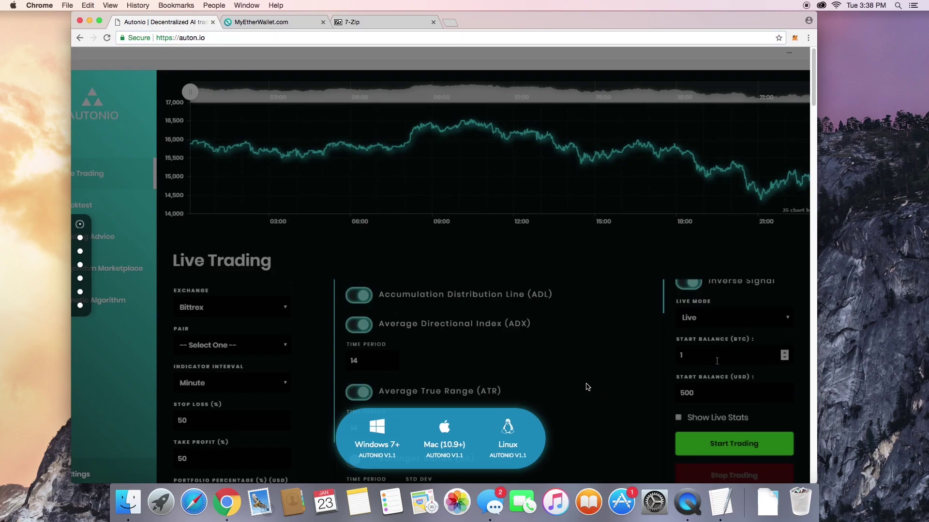
{"action": "left_click", "coordinate": [446, 435]}
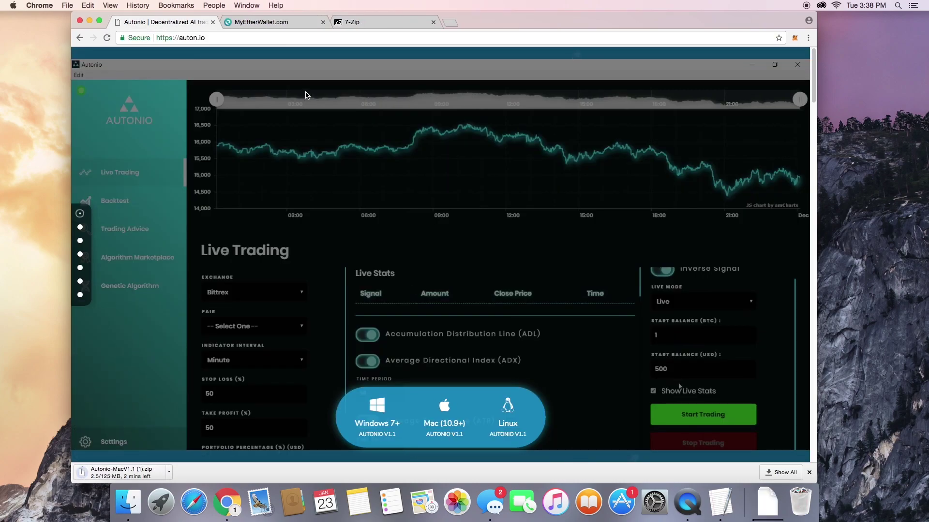
Step: Create a new MyEtherWallet wallet protected by a password
{"action": "left_click", "coordinate": [255, 23]}
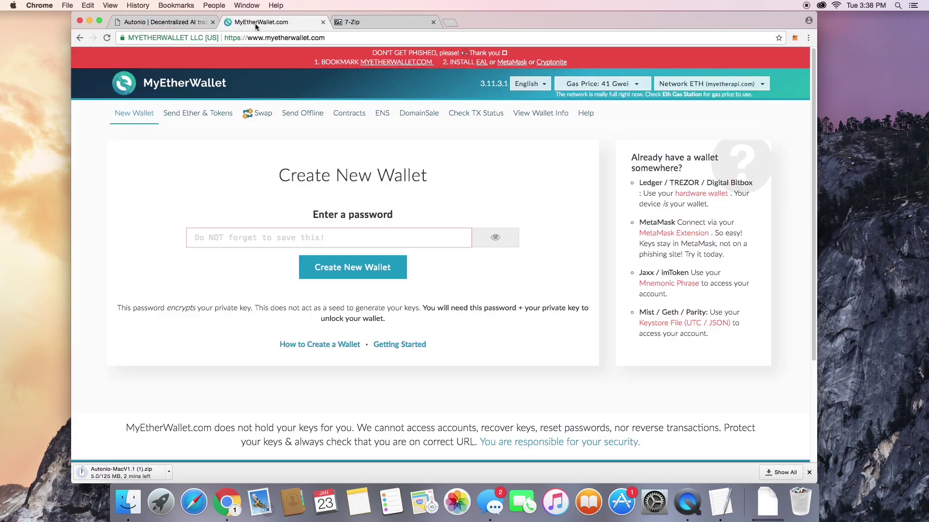
{"action": "left_click", "coordinate": [263, 230]}
{"action": "type", "text": "************"}
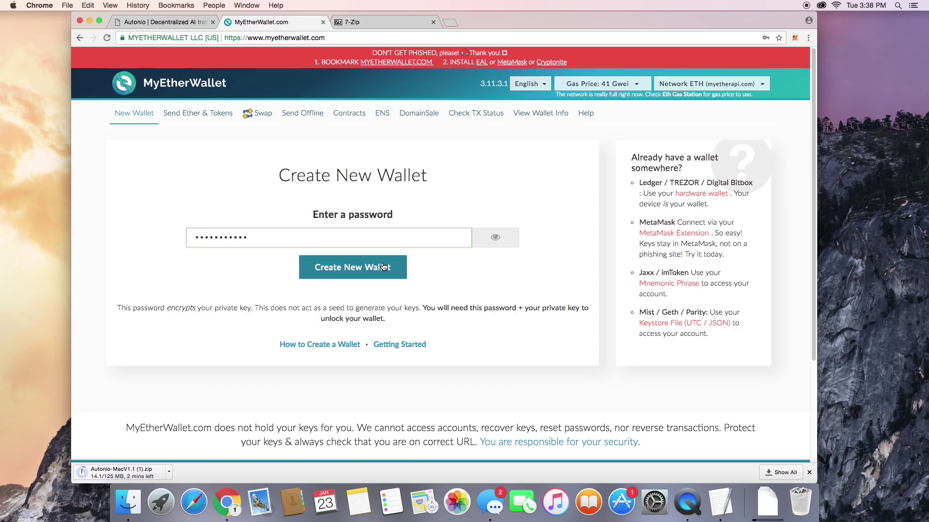
{"action": "left_click", "coordinate": [381, 265]}
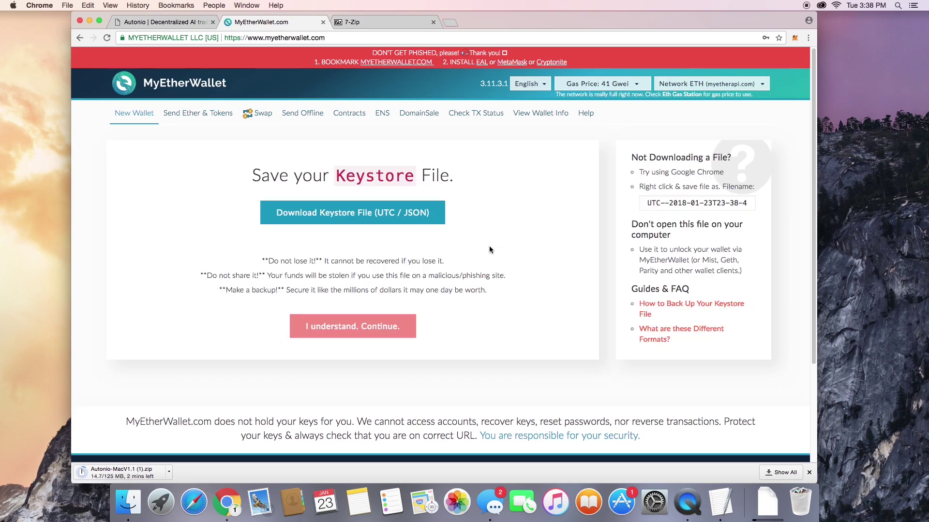
Step: Download the wallet's keystore file, continue, and select the private key text
{"action": "left_click", "coordinate": [338, 215]}
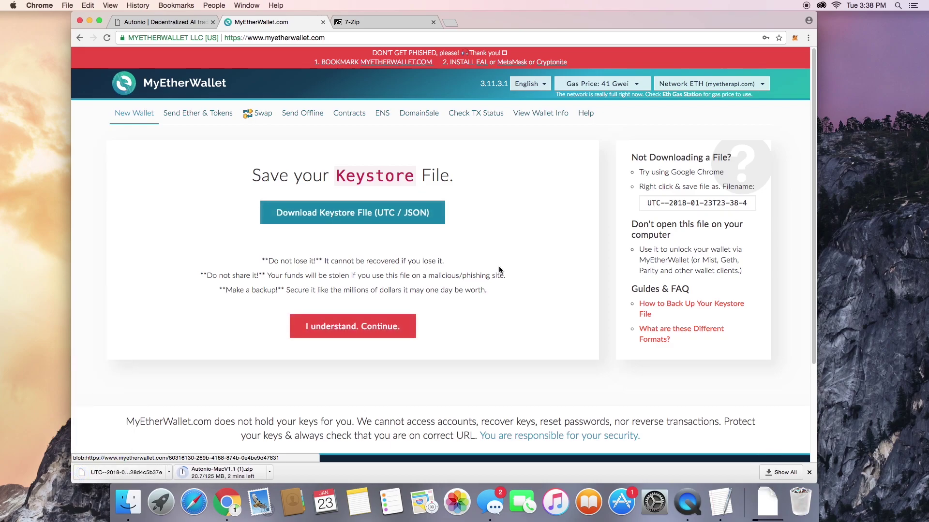
{"action": "left_click", "coordinate": [341, 340]}
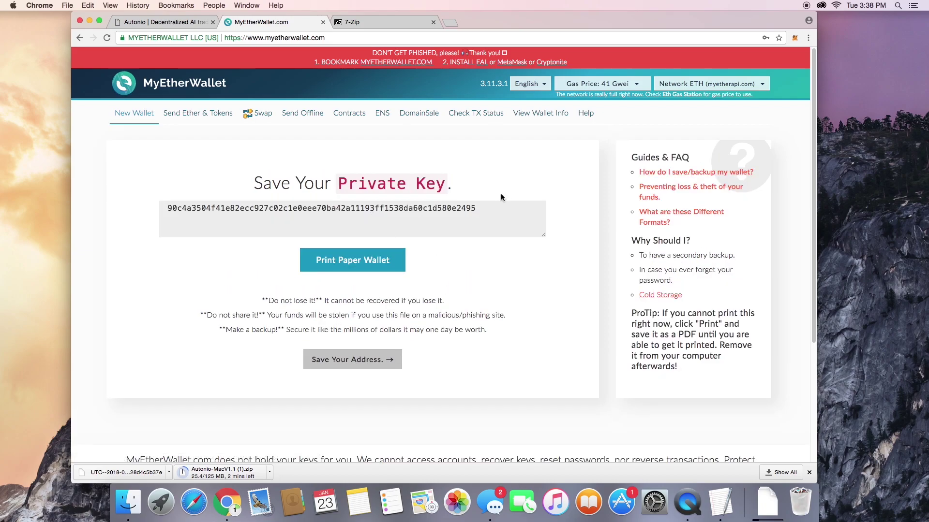
{"action": "left_click_drag", "start_coordinate": [492, 208], "coordinate": [166, 209]}
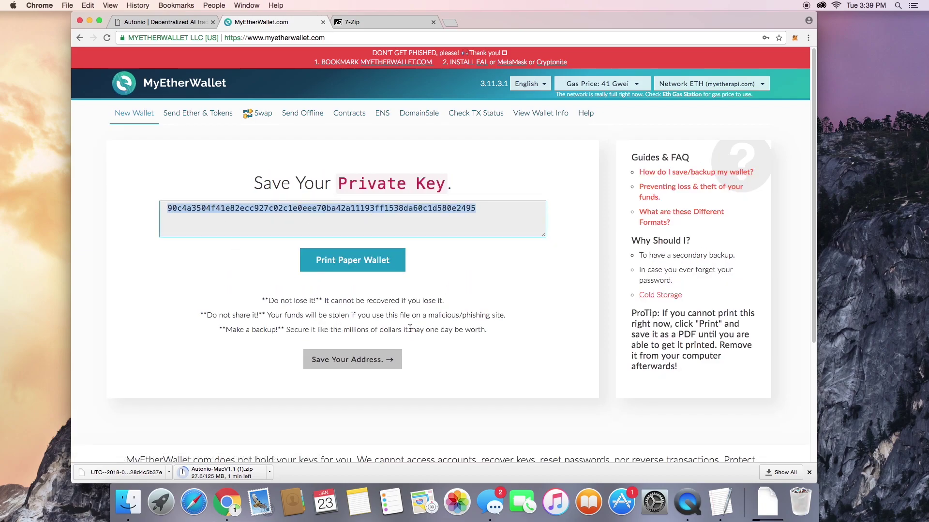
Step: Unlock the wallet with the newest UTC keystore file and its password
{"action": "left_click", "coordinate": [320, 359]}
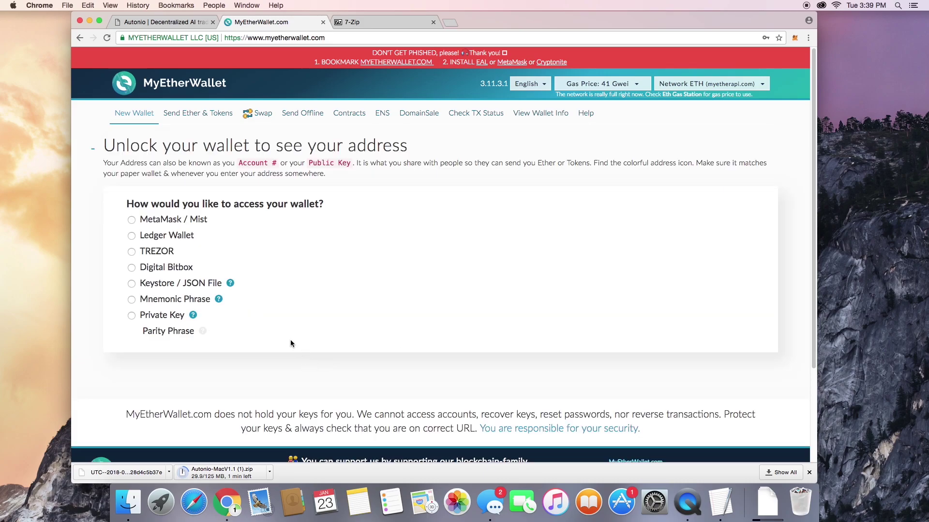
{"action": "left_click", "coordinate": [132, 284]}
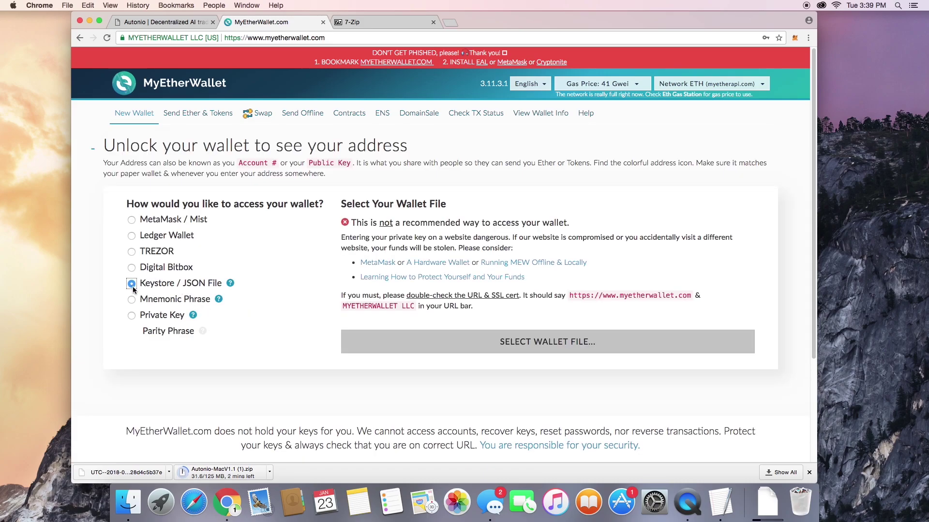
{"action": "left_click", "coordinate": [518, 345]}
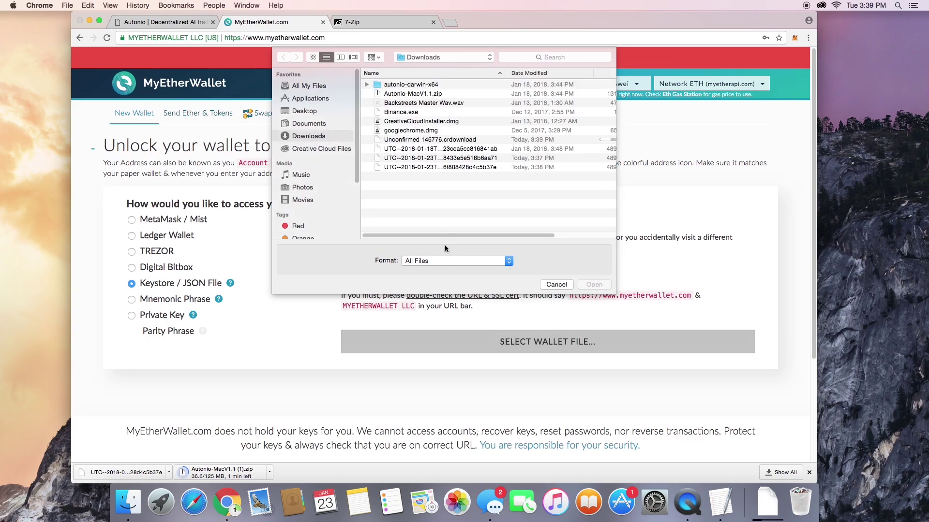
{"action": "left_click", "coordinate": [501, 167]}
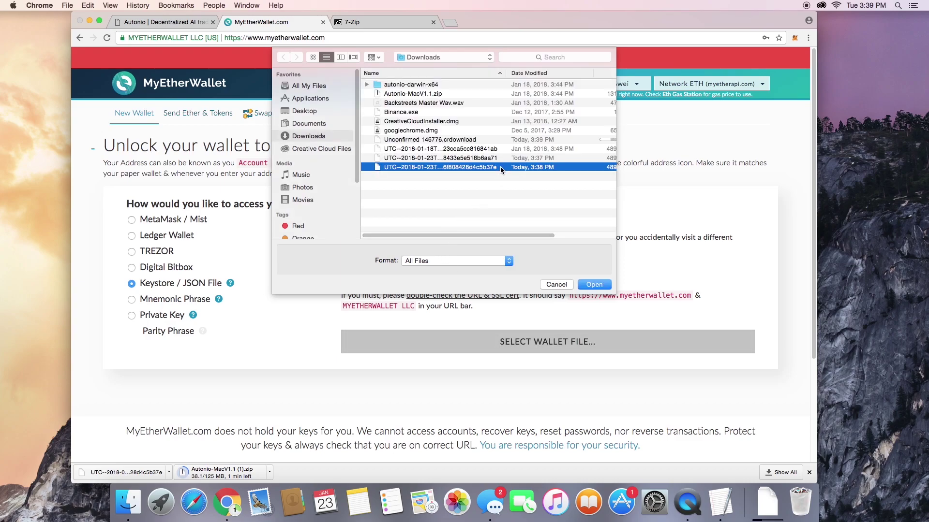
{"action": "left_click", "coordinate": [594, 285]}
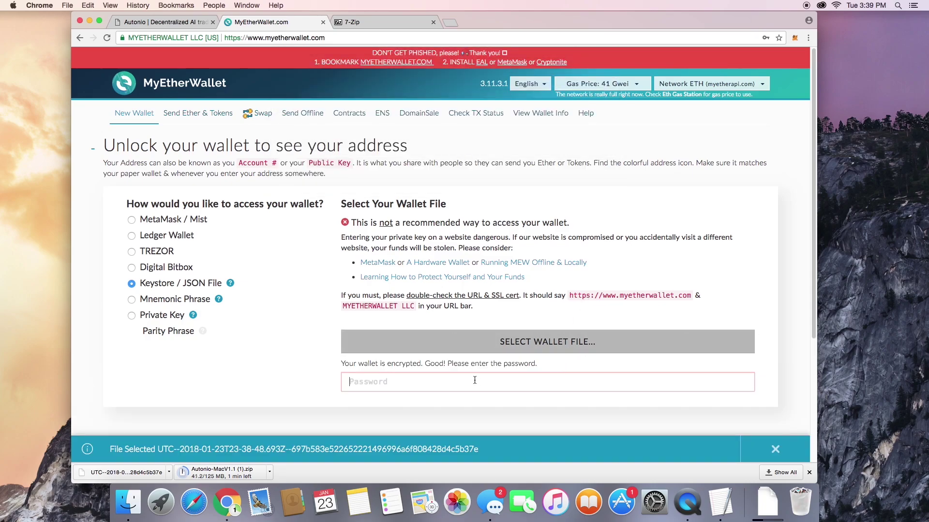
{"action": "type", "text": "••"}
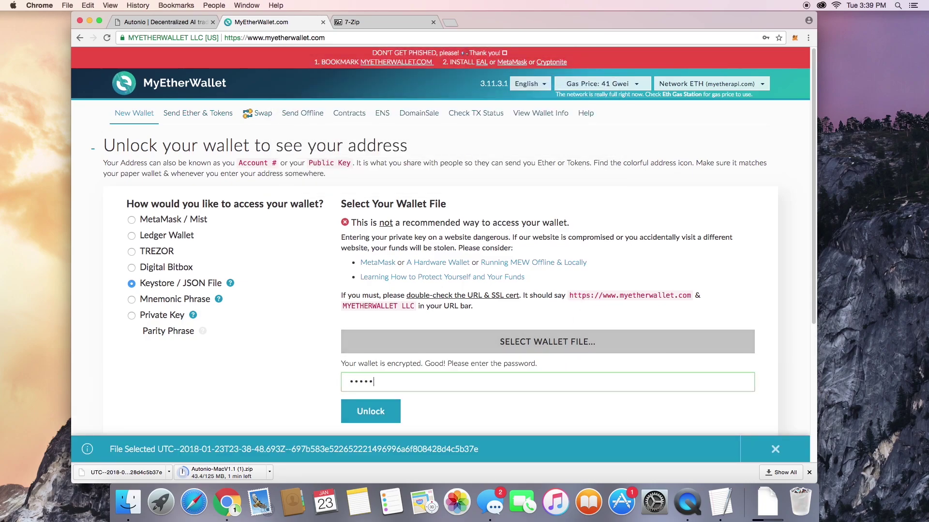
{"action": "type", "text": "•••••••••"}
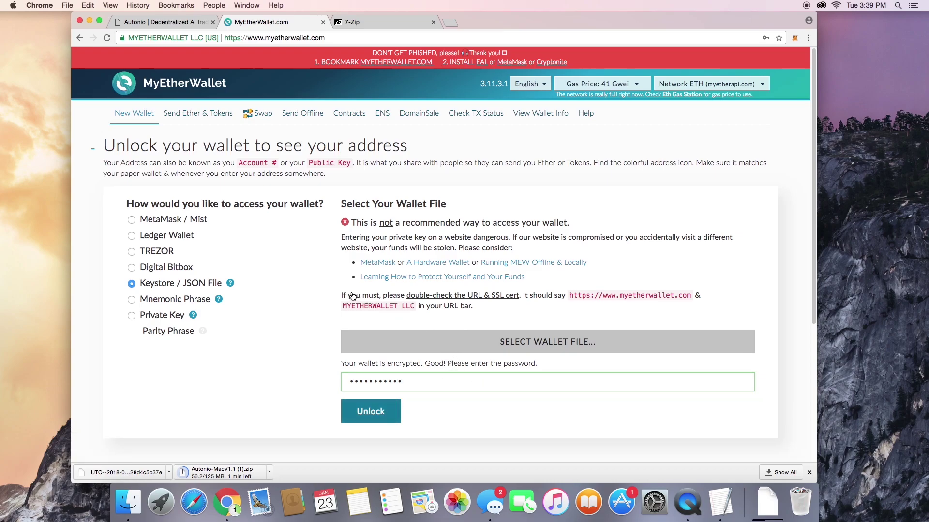
{"action": "key", "text": "Return"}
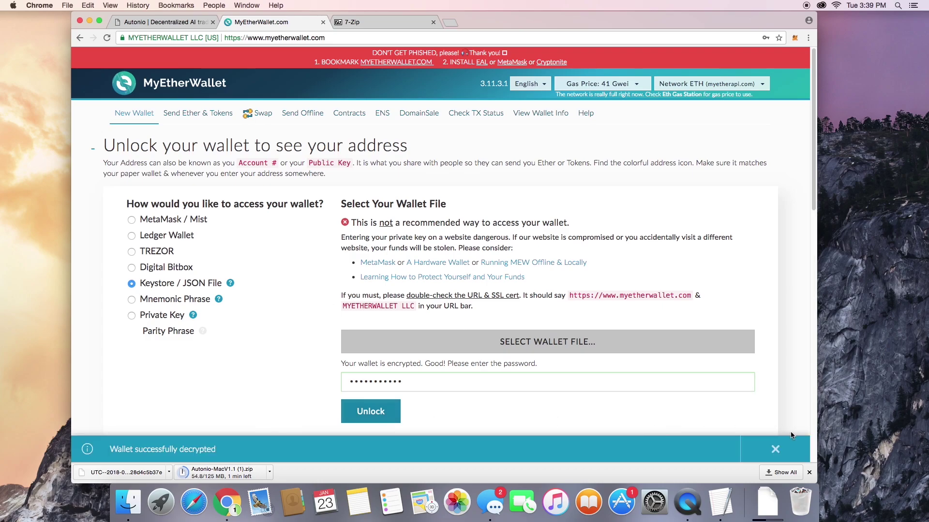
Step: Scroll down to view the wallet address, private key, QR codes and 0 ETH balance
{"action": "scroll", "coordinate": [771, 351], "scroll_direction": "down", "scroll_amount": 6}
{"action": "scroll", "coordinate": [771, 351], "scroll_direction": "down", "scroll_amount": 2}
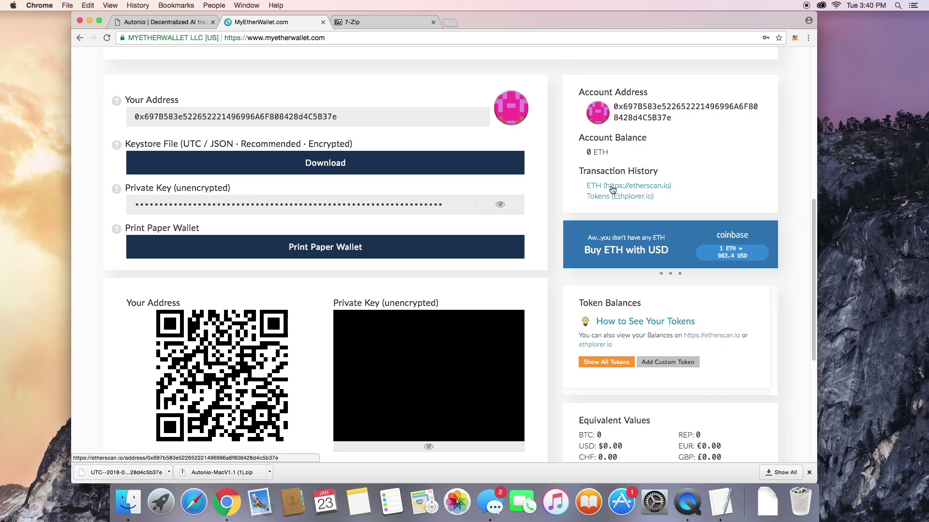
Step: Extract the Autonio-MacV1.1 (1).zip archive from the Downloads stack
{"action": "left_click", "coordinate": [764, 510]}
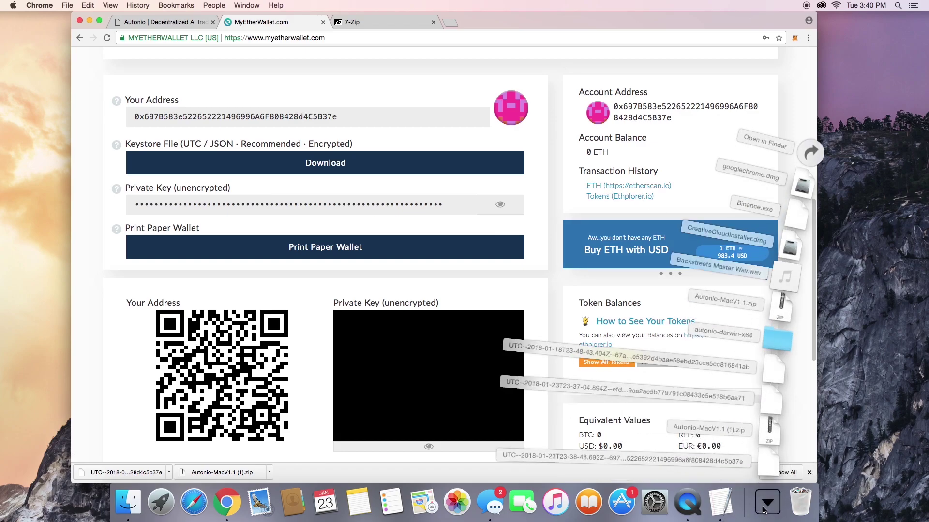
{"action": "left_click", "coordinate": [771, 435]}
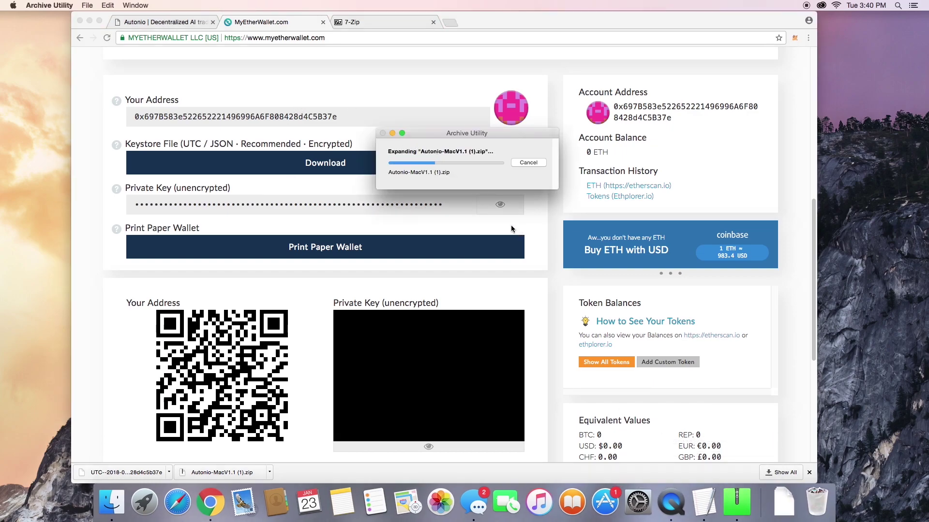
{"action": "left_click", "coordinate": [363, 21]}
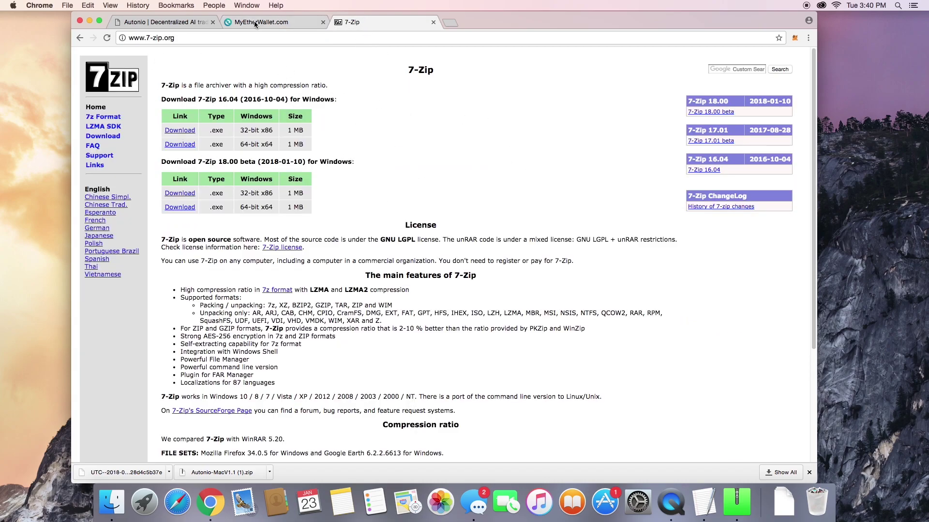
{"action": "left_click", "coordinate": [737, 502]}
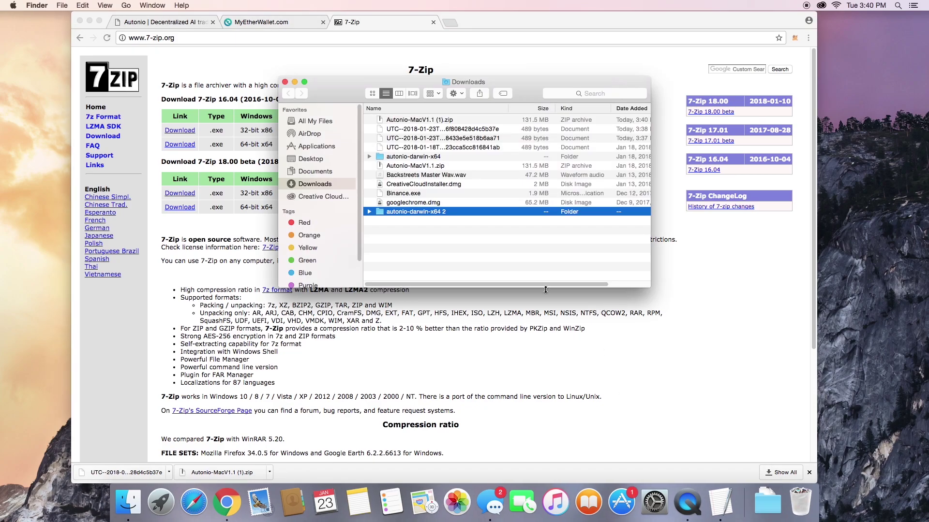
Step: Launch the autonio app from the autonio-darwin-x64 2 folder and confirm opening it
{"action": "double_click", "coordinate": [458, 211]}
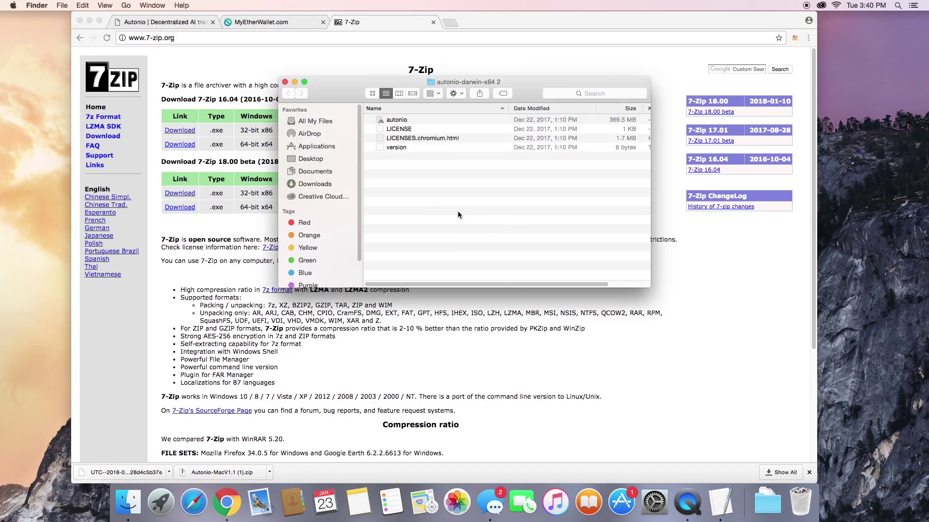
{"action": "double_click", "coordinate": [423, 120]}
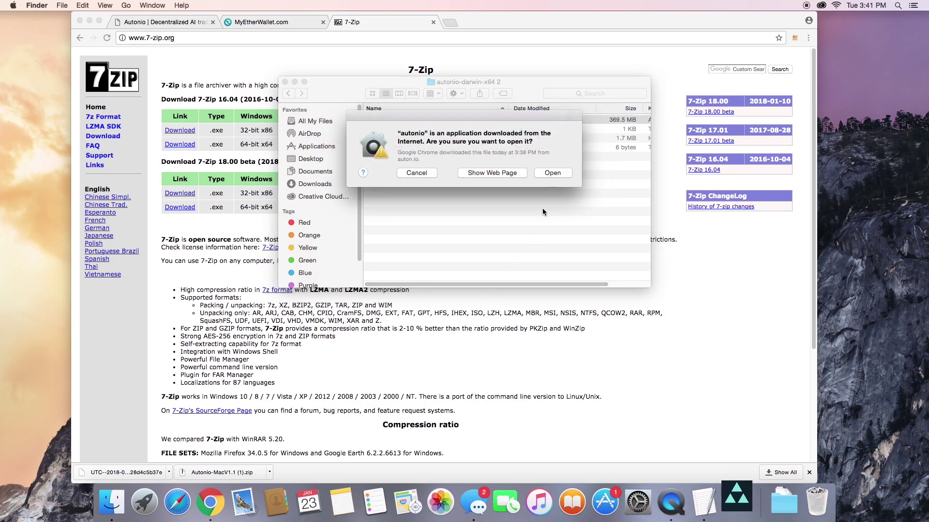
{"action": "left_click", "coordinate": [544, 173]}
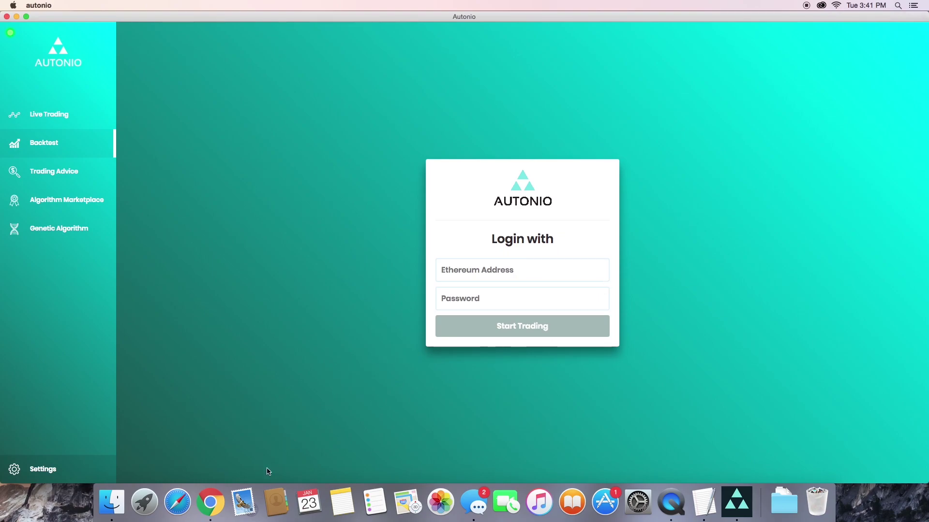
Step: Copy the new wallet's address from the MyEtherWallet page
{"action": "left_click", "coordinate": [210, 504]}
{"action": "left_click", "coordinate": [266, 22]}
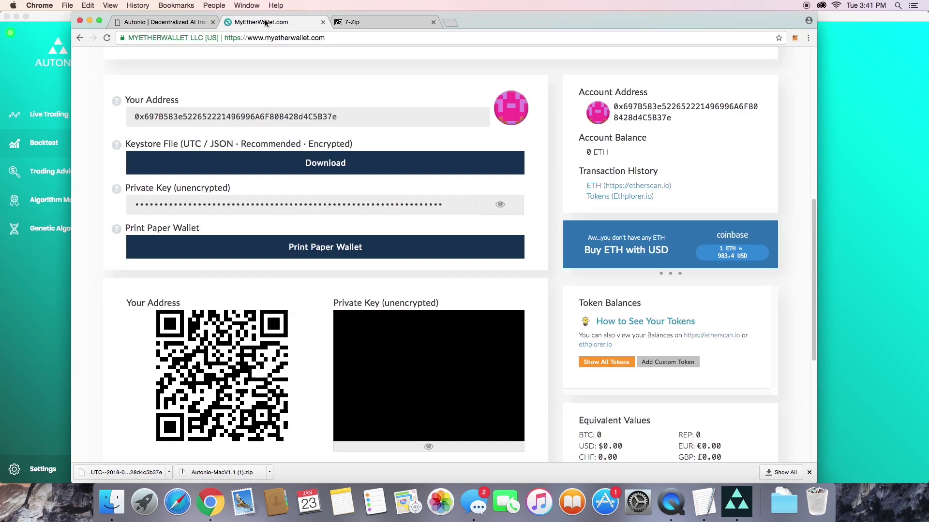
{"action": "double_click", "coordinate": [169, 113]}
{"action": "key", "text": "super+c"}
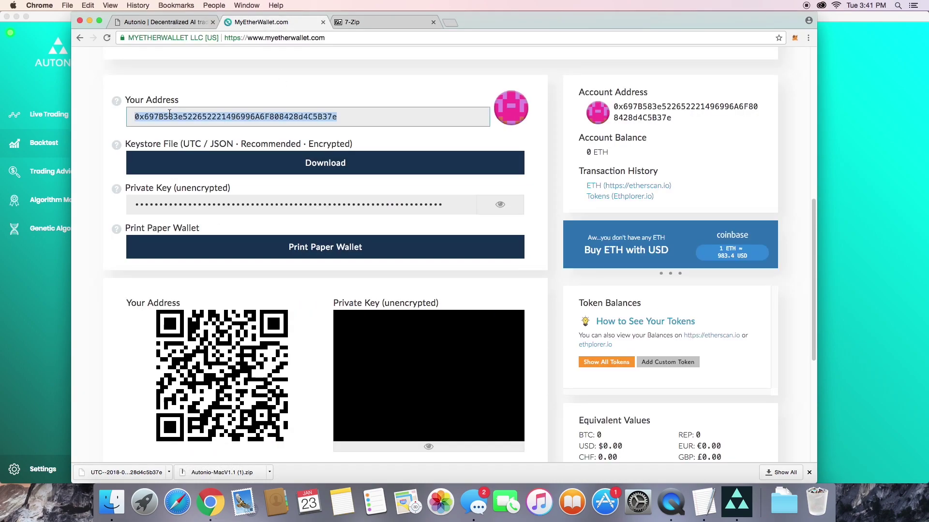
Step: Paste the address into Autonio's login address field and enter the password
{"action": "left_click", "coordinate": [821, 153]}
{"action": "left_click", "coordinate": [521, 269]}
{"action": "key", "text": "super+v"}
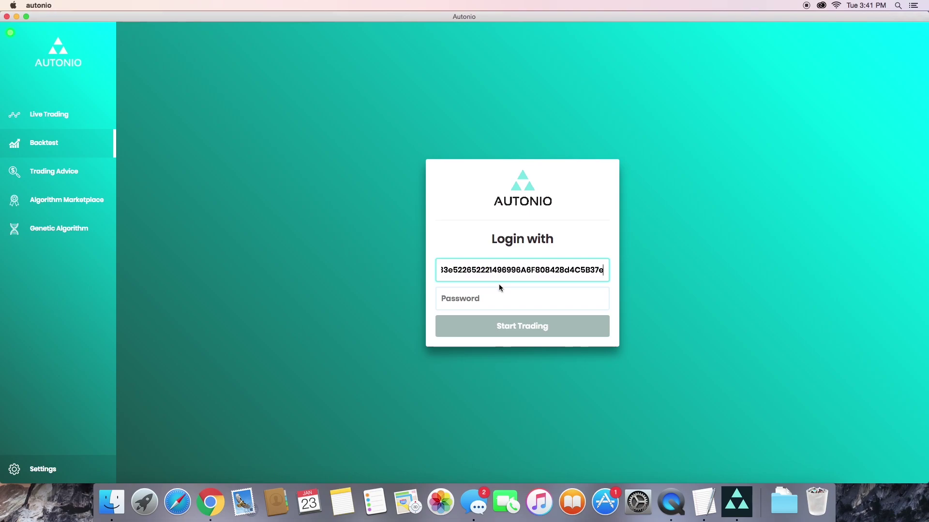
{"action": "left_click", "coordinate": [490, 296]}
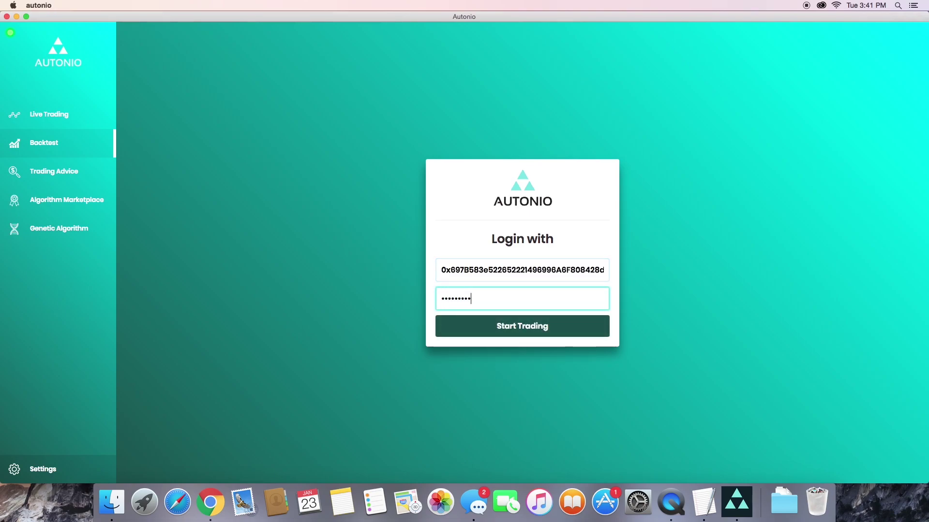
Step: Log in to Autonio and select the 152 NIO membership amount and payment address
{"action": "left_click", "coordinate": [529, 333]}
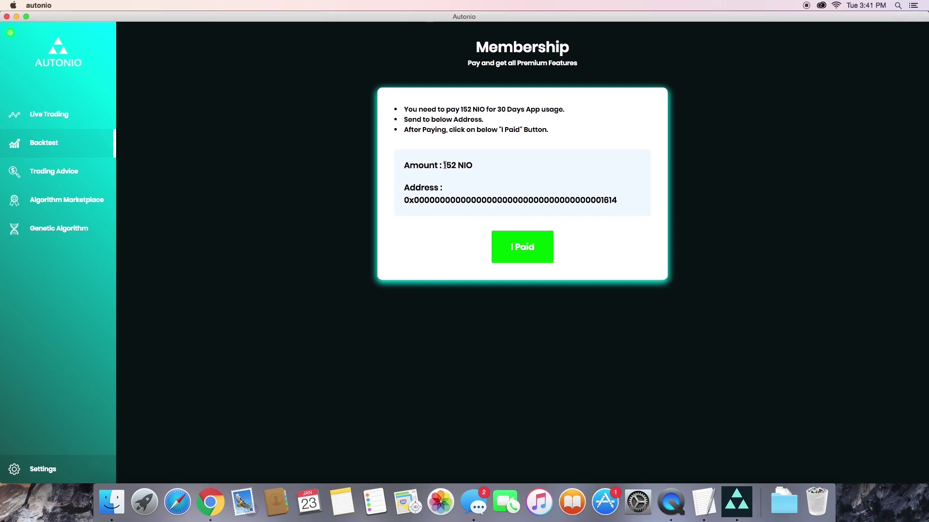
{"action": "left_click_drag", "start_coordinate": [444, 165], "coordinate": [478, 169]}
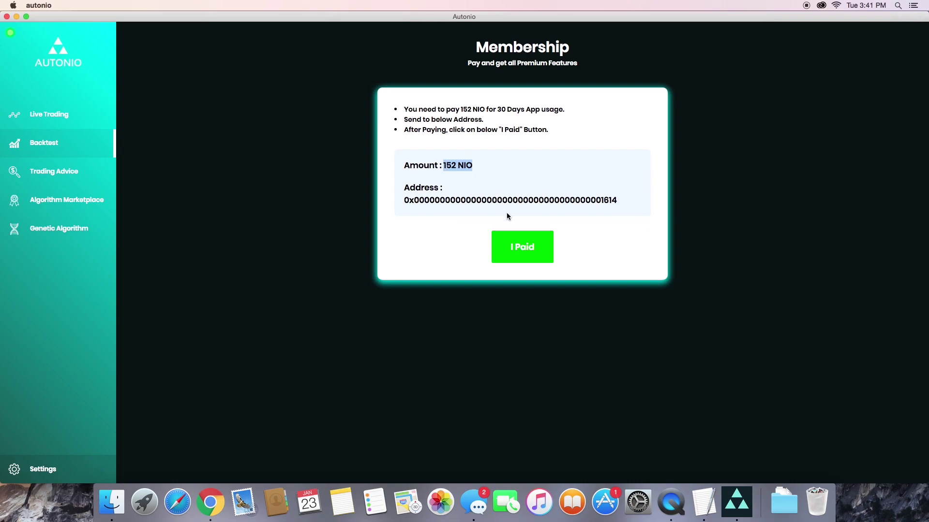
{"action": "double_click", "coordinate": [436, 199]}
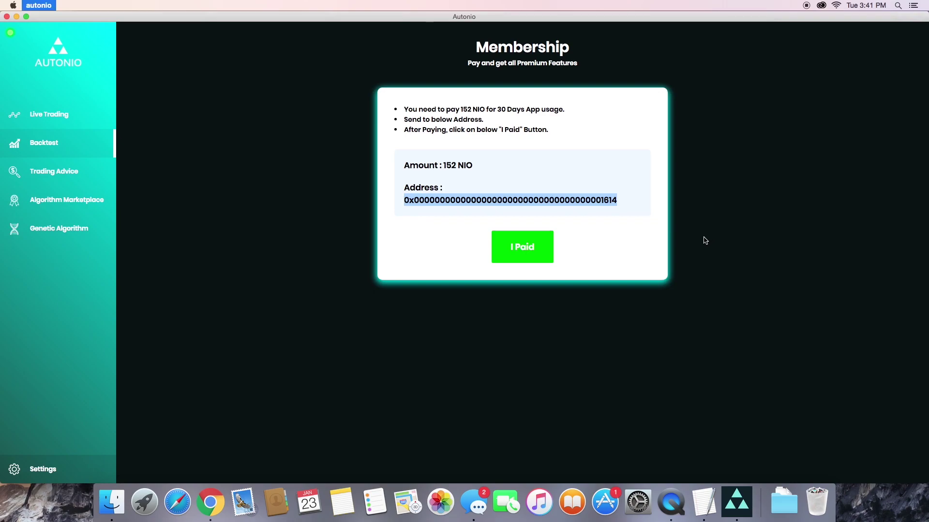
{"action": "left_click", "coordinate": [210, 508]}
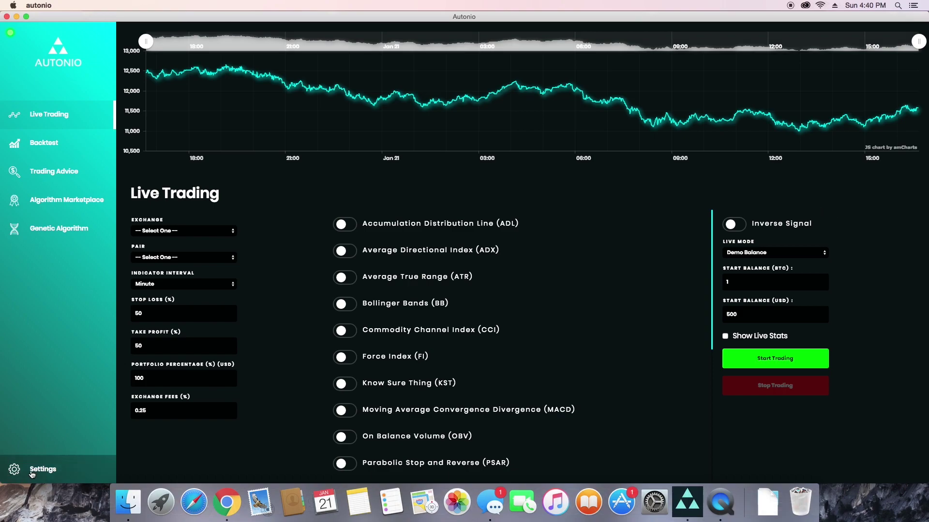
Step: Choose Bittrex as the exchange in Autonio's settings
{"action": "left_click", "coordinate": [35, 470]}
{"action": "left_click", "coordinate": [174, 188]}
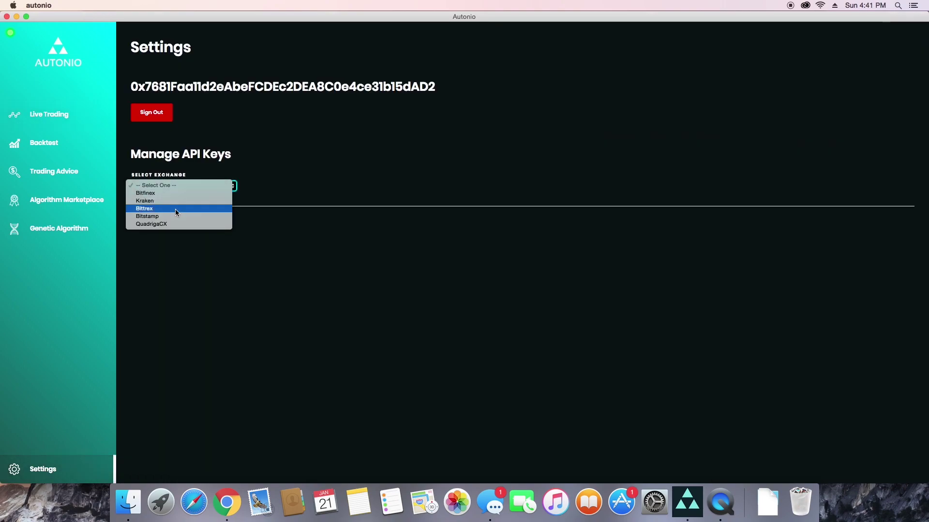
{"action": "left_click", "coordinate": [175, 209]}
Step: Create a Bittrex API key with Read Info, Trade Limit and Trade Market permissions, confirmed by 2FA code
{"action": "left_click", "coordinate": [226, 503]}
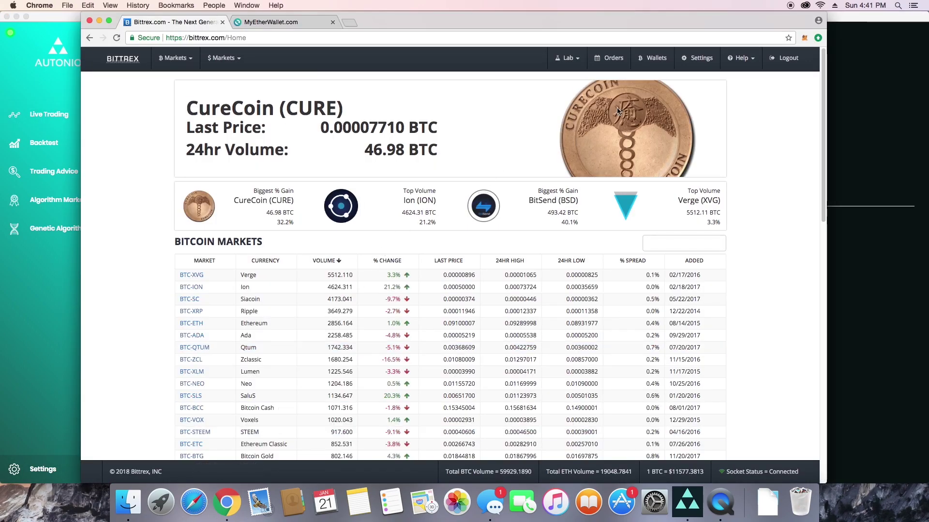
{"action": "left_click", "coordinate": [667, 67]}
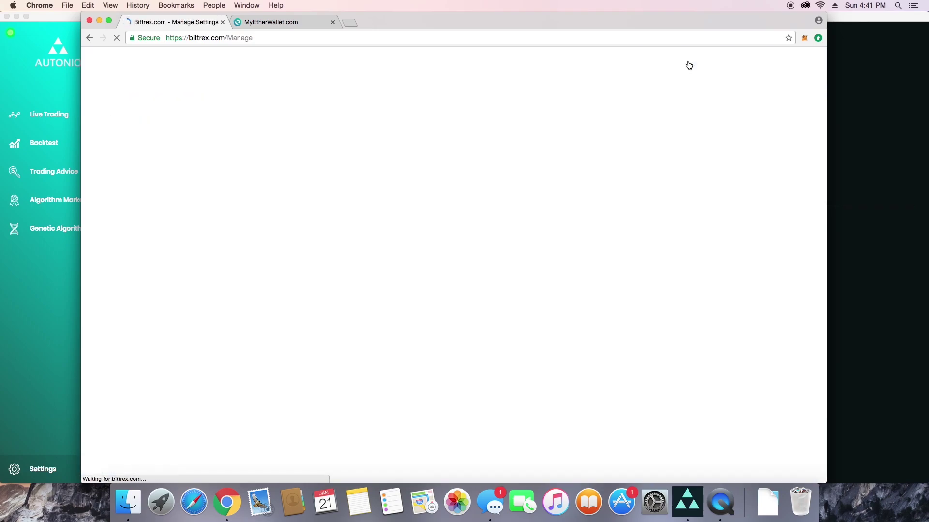
{"action": "left_click", "coordinate": [193, 192]}
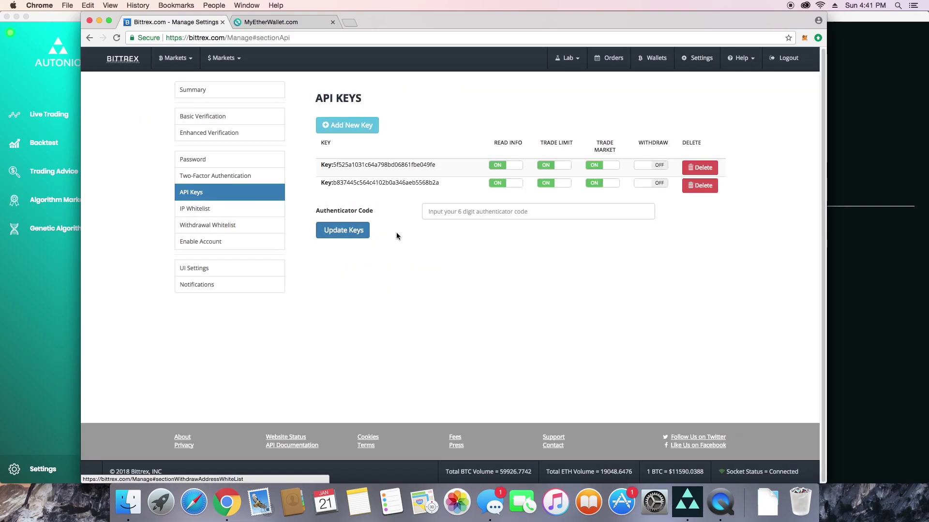
{"action": "left_click", "coordinate": [334, 125]}
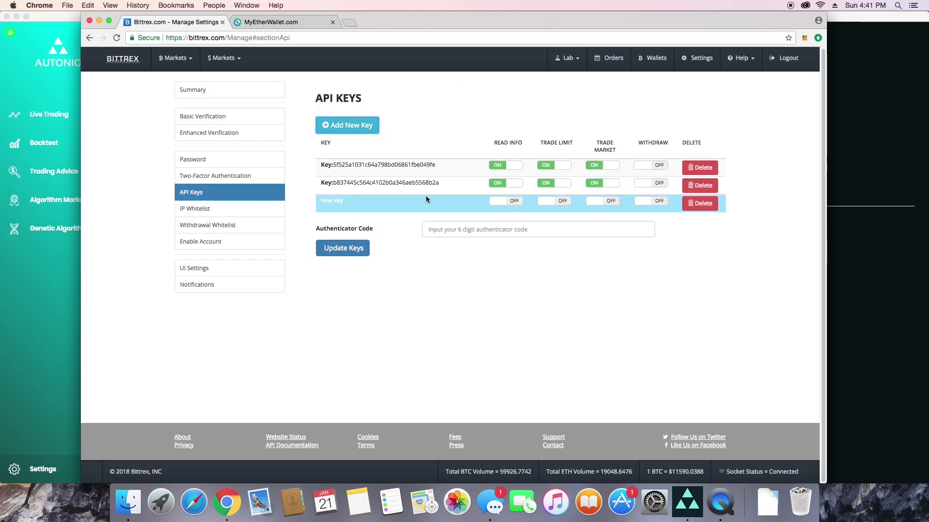
{"action": "left_click", "coordinate": [517, 204]}
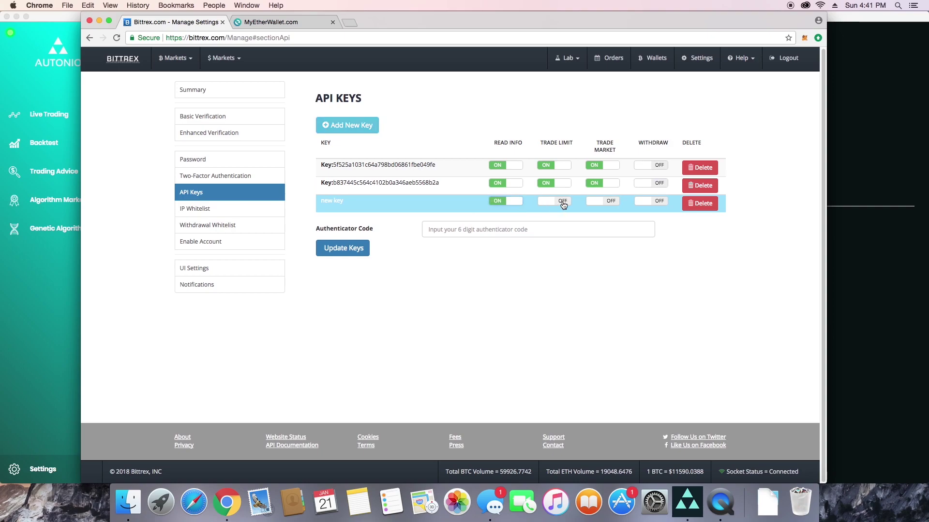
{"action": "left_click", "coordinate": [564, 205]}
{"action": "left_click", "coordinate": [614, 204]}
{"action": "left_click", "coordinate": [518, 230]}
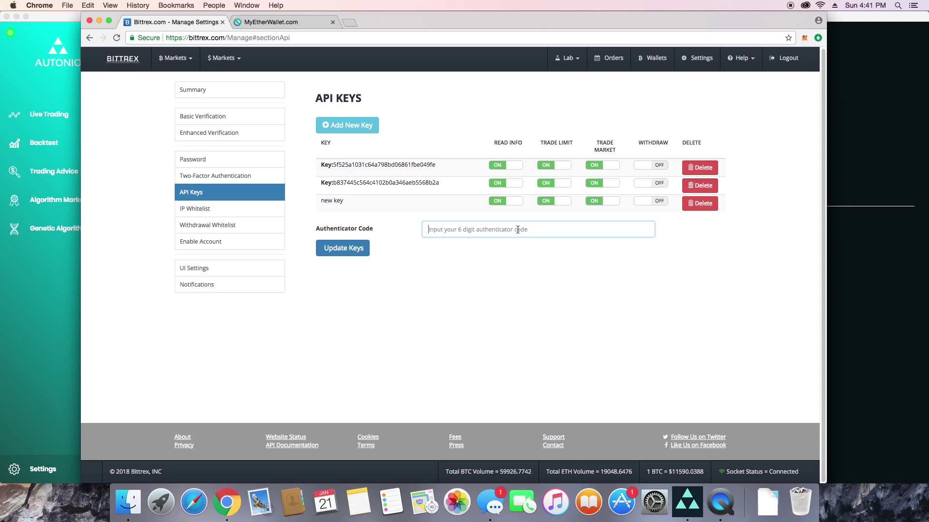
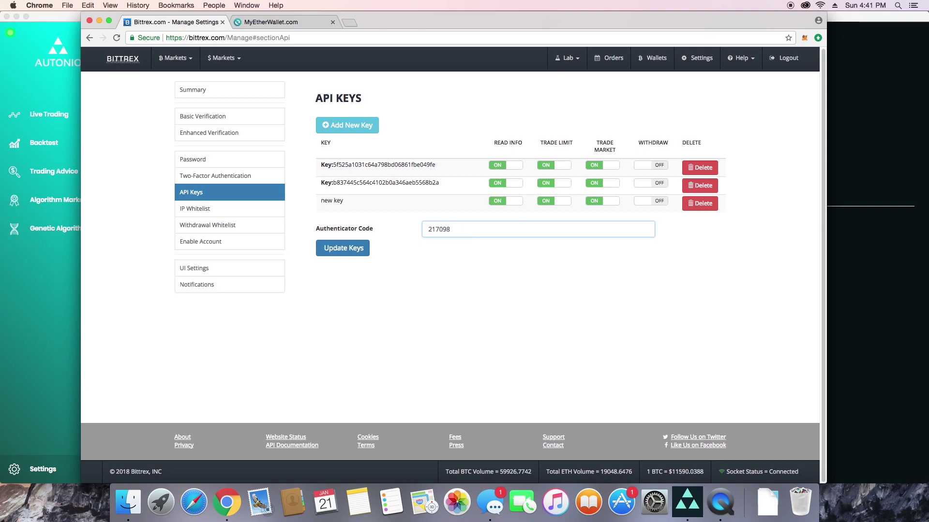
{"action": "left_click", "coordinate": [345, 248]}
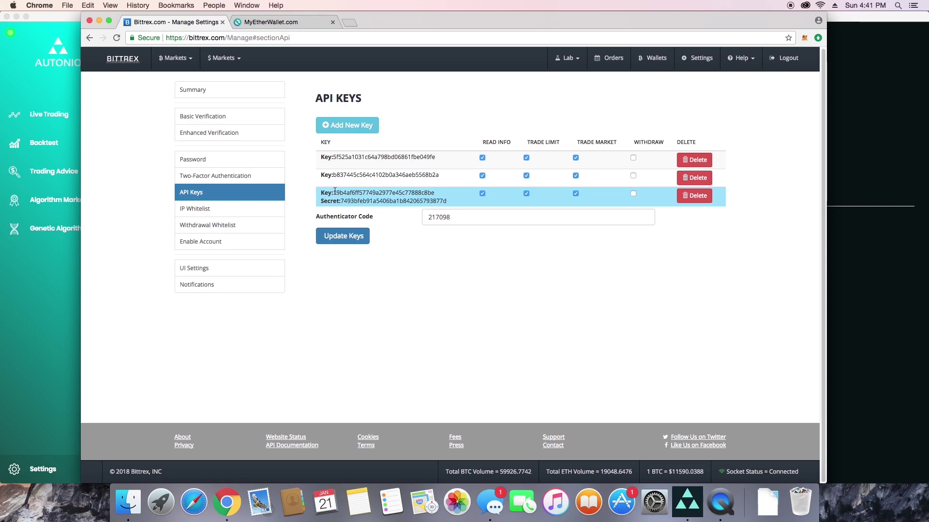
Step: Copy the new Bittrex API key's value
{"action": "left_click_drag", "start_coordinate": [334, 193], "coordinate": [436, 195]}
{"action": "right_click", "coordinate": [432, 194]}
{"action": "left_click", "coordinate": [443, 209]}
Step: Paste the Bittrex API key into Autonio's API Key field
{"action": "key", "text": "super+Tab"}
{"action": "left_click", "coordinate": [213, 241]}
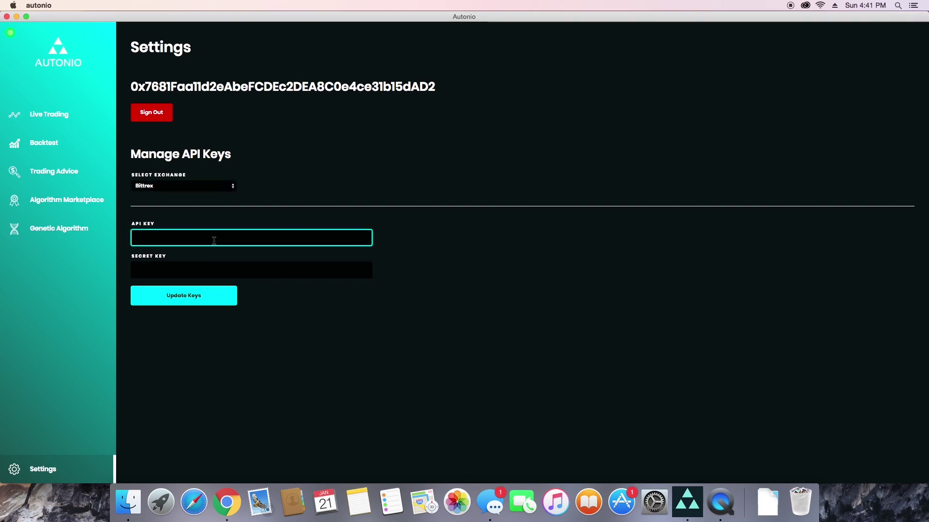
{"action": "key", "text": "super+v"}
{"action": "left_click", "coordinate": [215, 265]}
Step: Copy the Bittrex secret into Autonio's Secret Key field and save the keys
{"action": "left_click", "coordinate": [227, 503]}
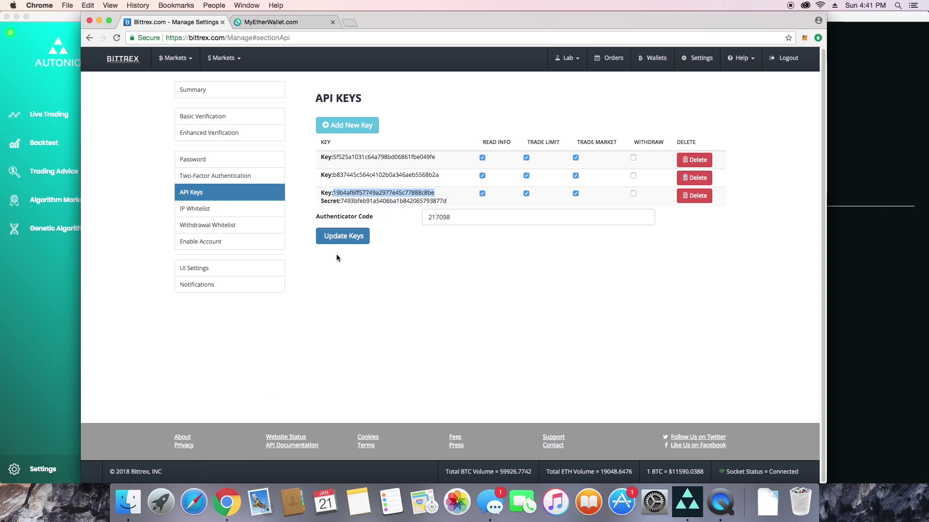
{"action": "left_click_drag", "start_coordinate": [340, 200], "coordinate": [448, 204]}
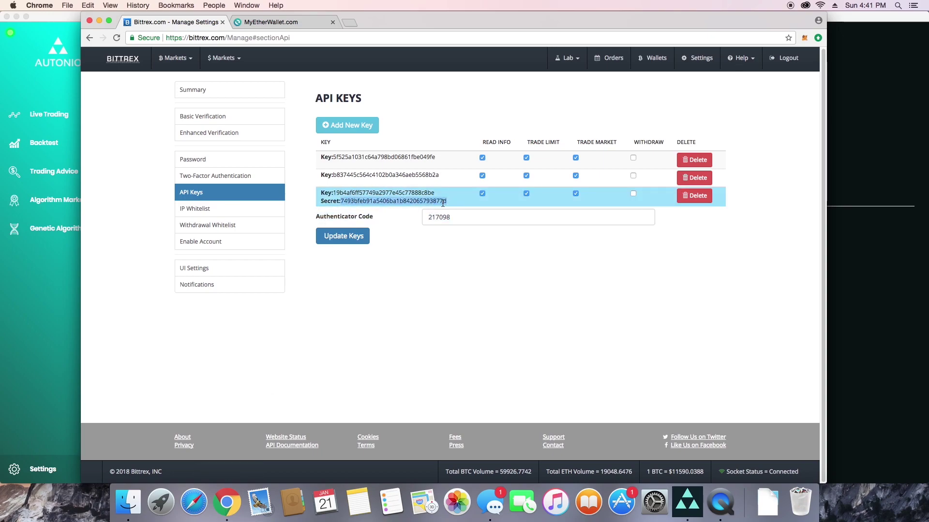
{"action": "right_click", "coordinate": [441, 203]}
{"action": "left_click", "coordinate": [460, 217]}
{"action": "left_click", "coordinate": [832, 287]}
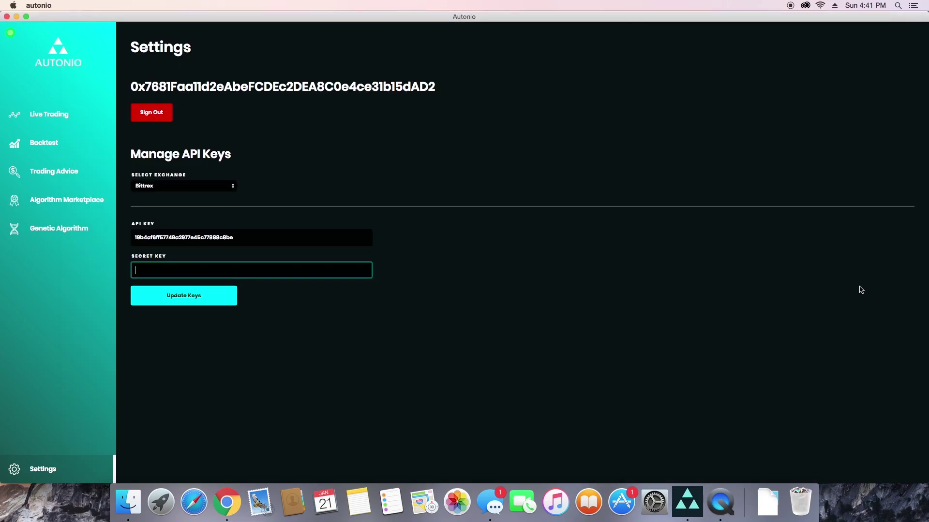
{"action": "key", "text": "super+v"}
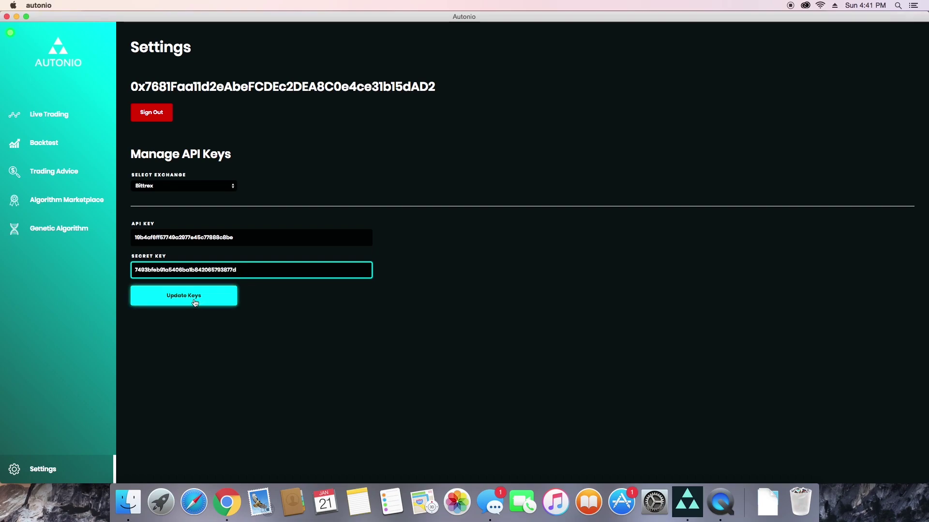
{"action": "left_click", "coordinate": [191, 303]}
{"action": "left_click", "coordinate": [536, 72]}
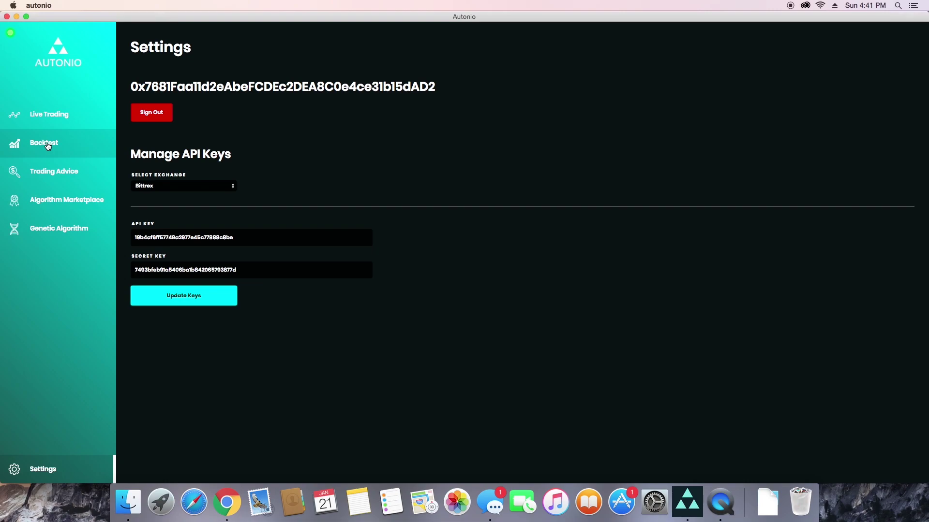
Step: Set the backtest to Bittrex AMP/BTC with a Minutes30 indicator interval
{"action": "left_click", "coordinate": [75, 150]}
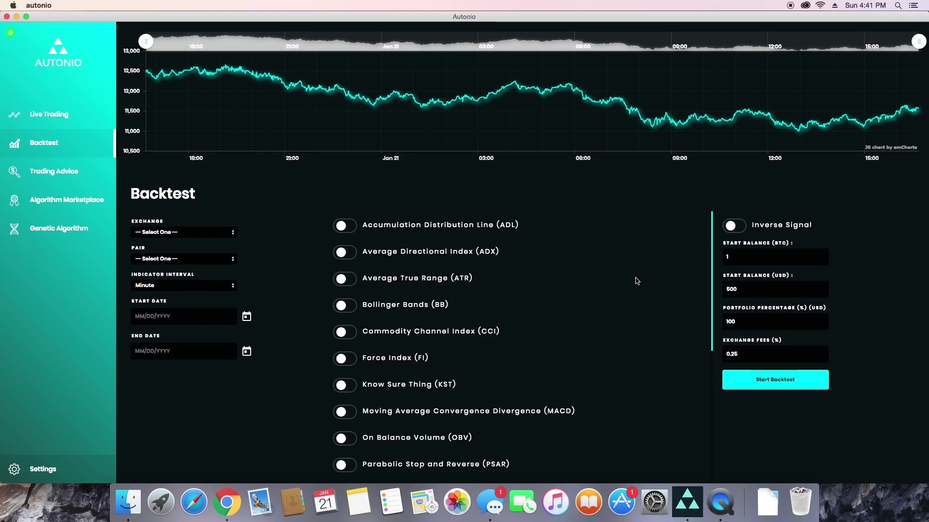
{"action": "left_click", "coordinate": [171, 234]}
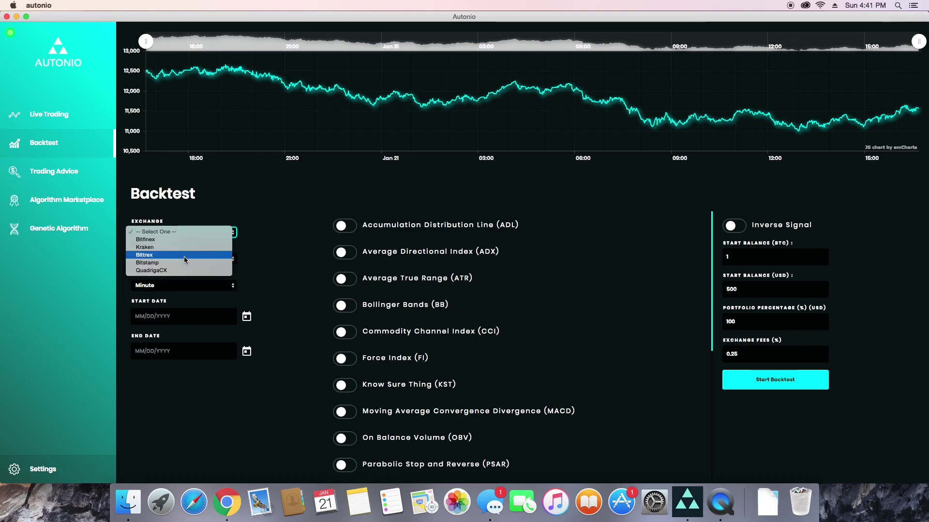
{"action": "left_click", "coordinate": [182, 257]}
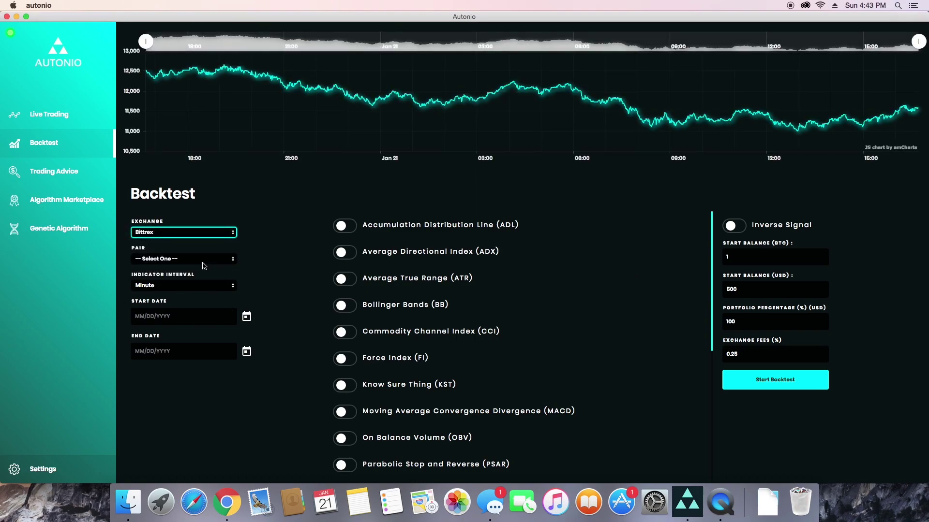
{"action": "left_click", "coordinate": [197, 259]}
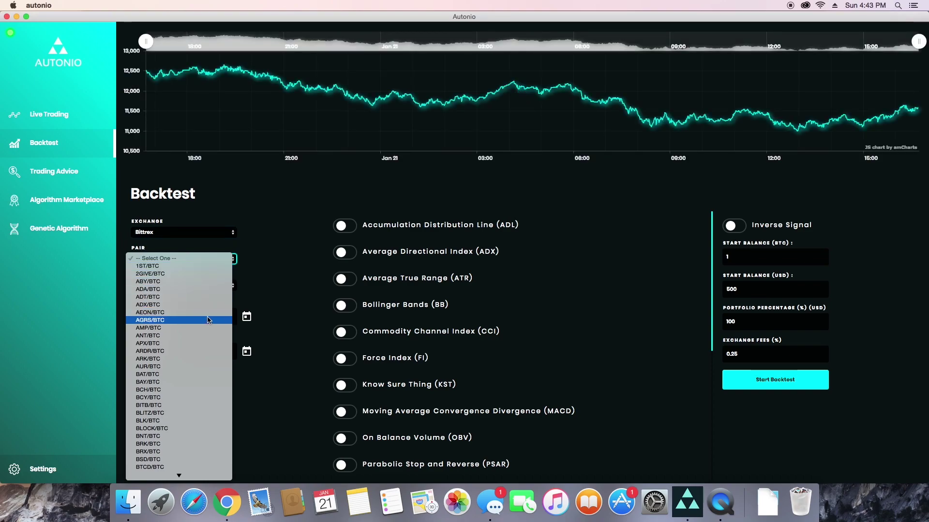
{"action": "left_click", "coordinate": [206, 328]}
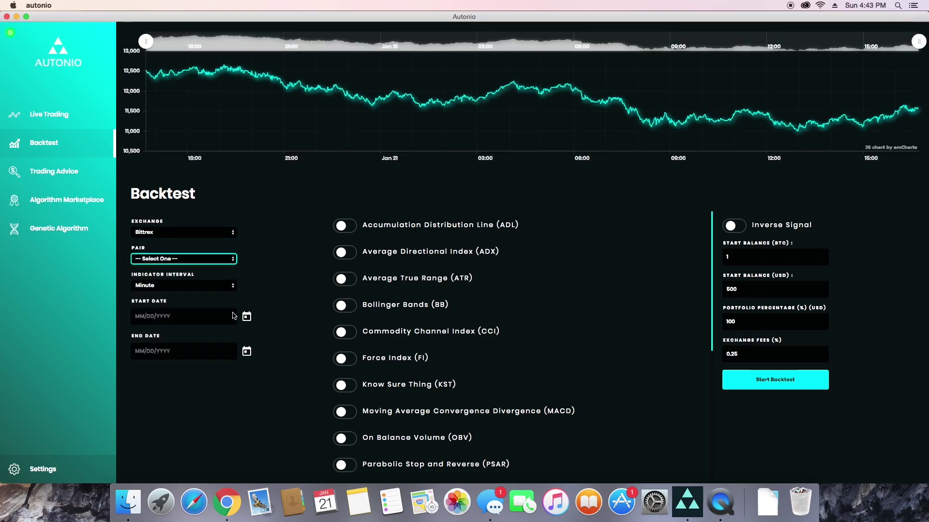
{"action": "left_click", "coordinate": [185, 286]}
{"action": "left_click", "coordinate": [301, 298]}
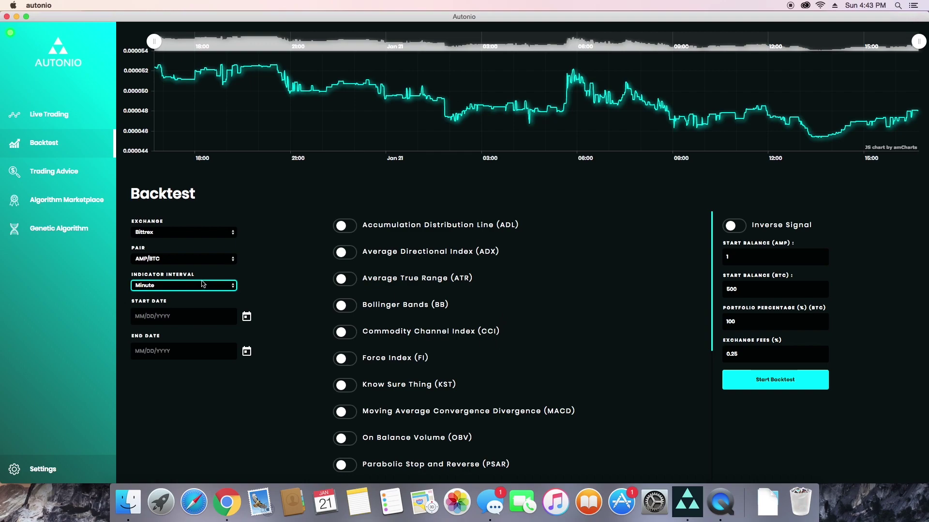
{"action": "left_click", "coordinate": [203, 286]}
{"action": "left_click", "coordinate": [201, 310]}
Step: Pick Jan 20 and Jan 21, 2018 as start and end dates
{"action": "left_click", "coordinate": [247, 317]}
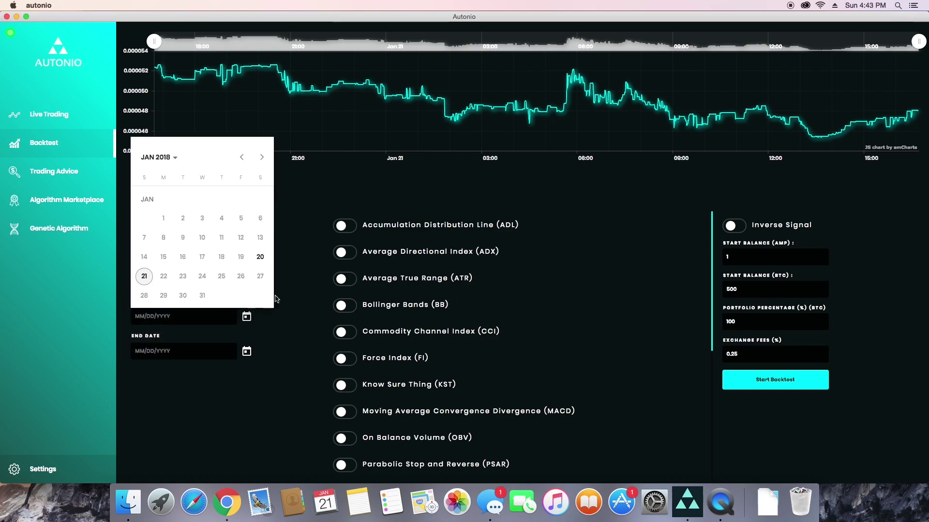
{"action": "left_click", "coordinate": [259, 258]}
{"action": "left_click", "coordinate": [247, 351]}
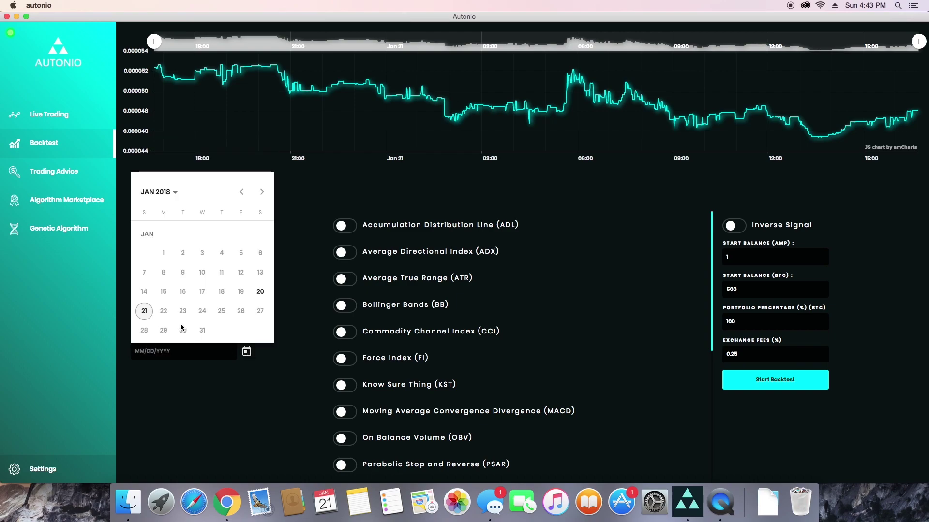
{"action": "left_click", "coordinate": [144, 311]}
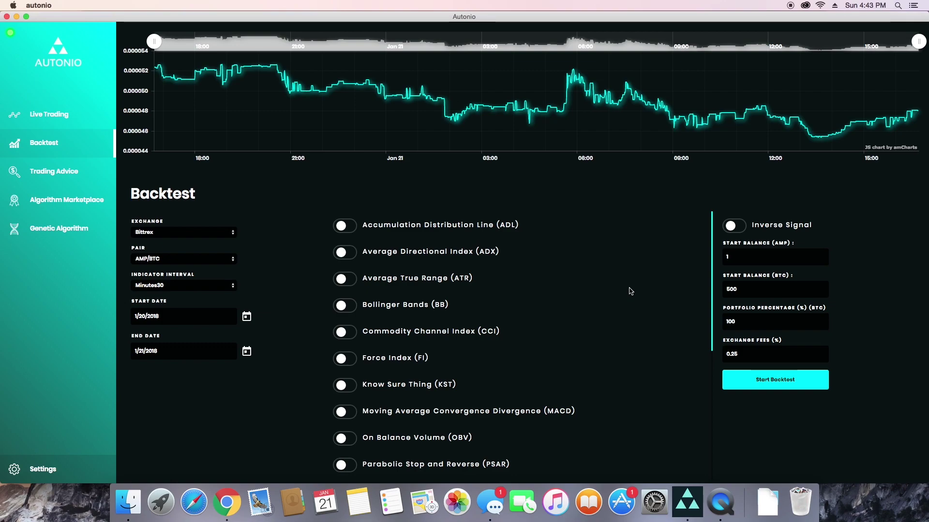
Step: Turn on the RSI indicator with a time period of 1
{"action": "scroll", "coordinate": [595, 316], "scroll_direction": "down", "scroll_amount": 5}
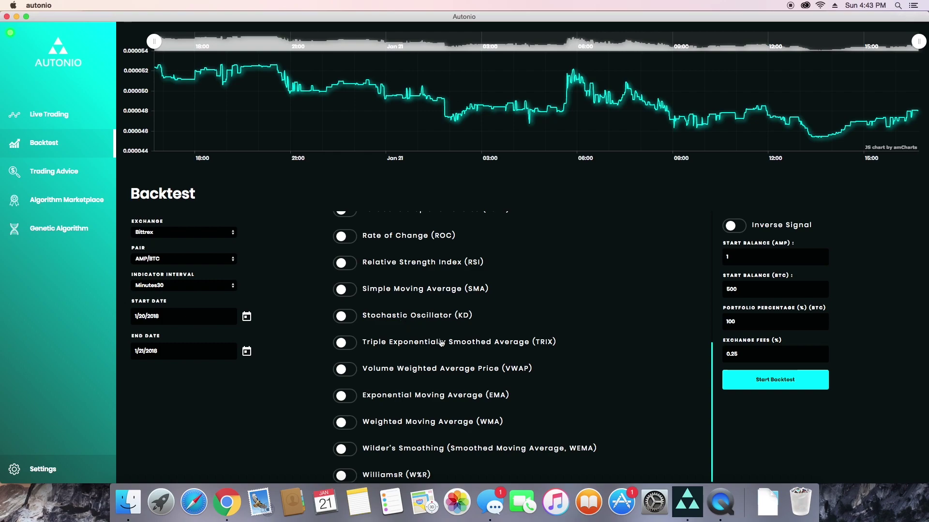
{"action": "left_click", "coordinate": [341, 262]}
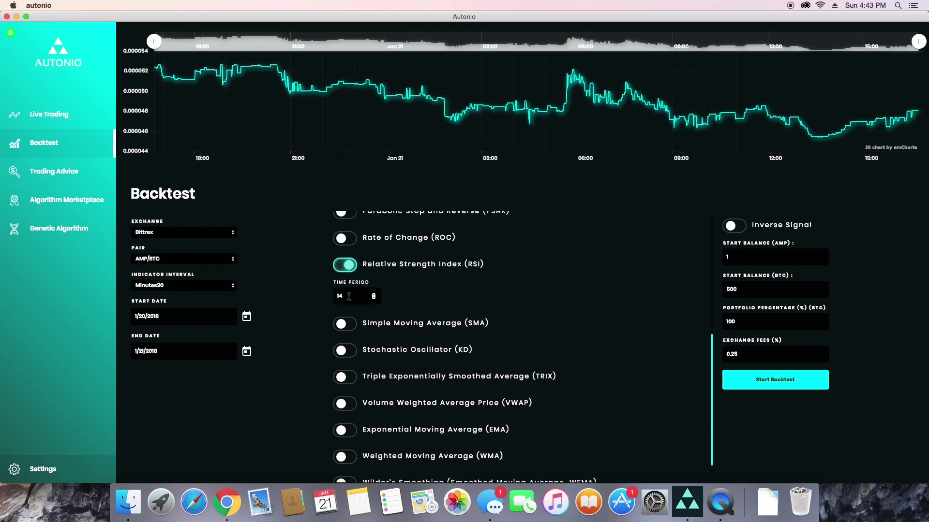
{"action": "double_click", "coordinate": [348, 296]}
{"action": "type", "text": "1"}
{"action": "left_click", "coordinate": [506, 294]}
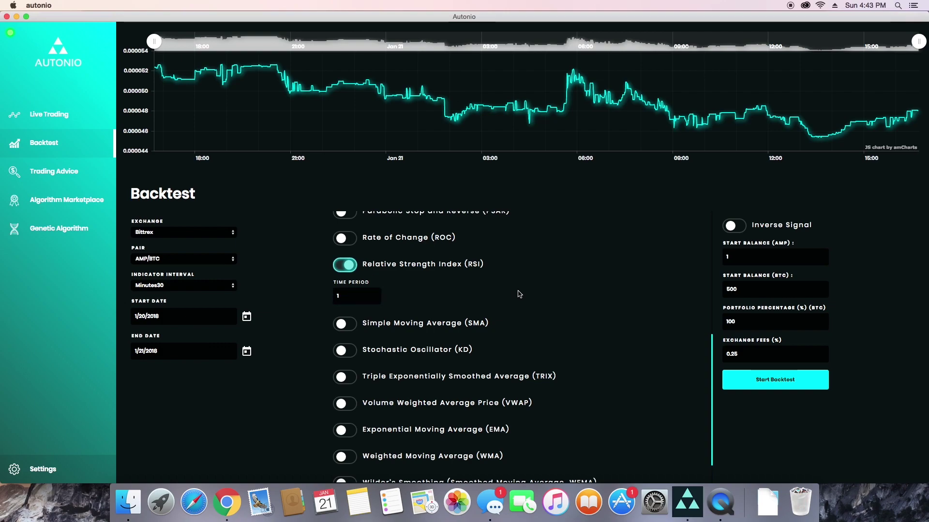
Step: Enable the Stochastic Oscillator with periods 17 and 6, and turn on VWAP
{"action": "left_click", "coordinate": [342, 352]}
{"action": "double_click", "coordinate": [349, 382]}
{"action": "type", "text": "17"}
{"action": "key", "text": "Tab"}
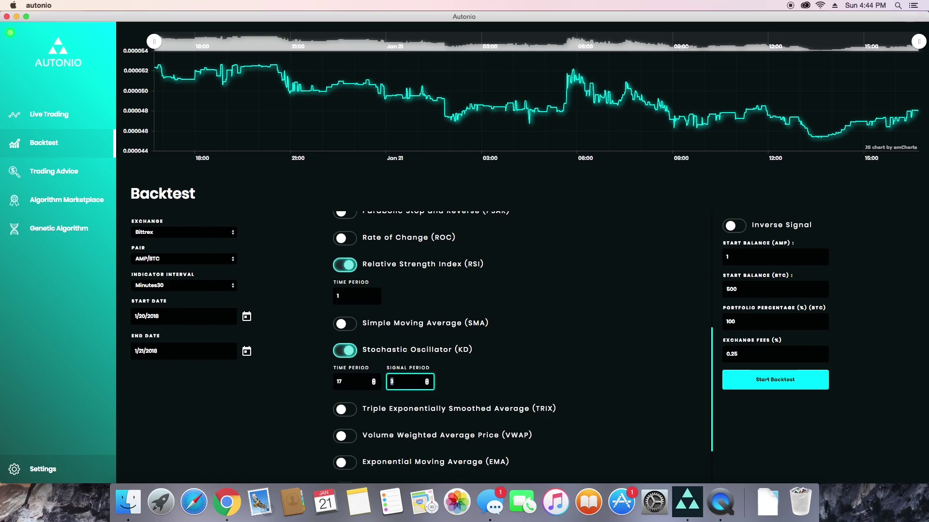
{"action": "type", "text": "6"}
{"action": "left_click", "coordinate": [605, 435]}
{"action": "scroll", "coordinate": [593, 358], "scroll_direction": "down", "scroll_amount": 3}
{"action": "left_click", "coordinate": [345, 369]}
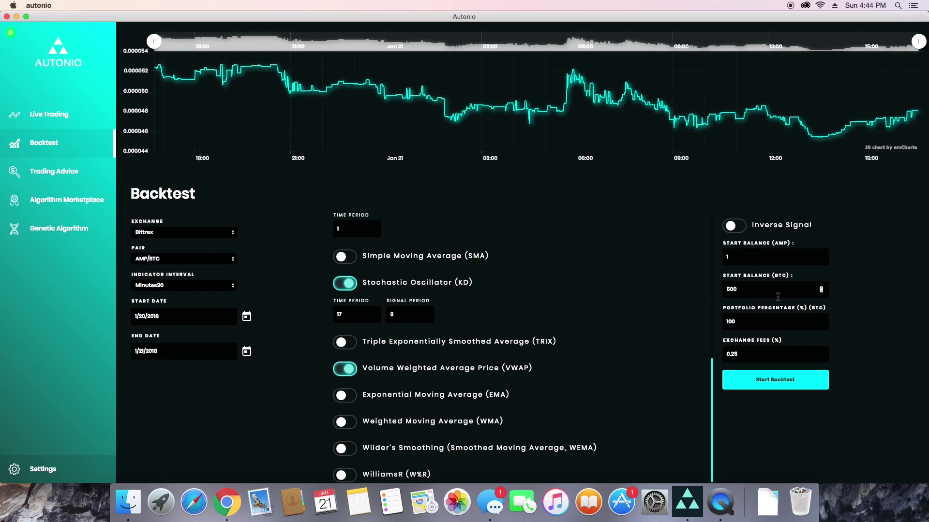
Step: Set the backtest start balances to 5 AMP and 50 BTC
{"action": "left_click", "coordinate": [766, 258]}
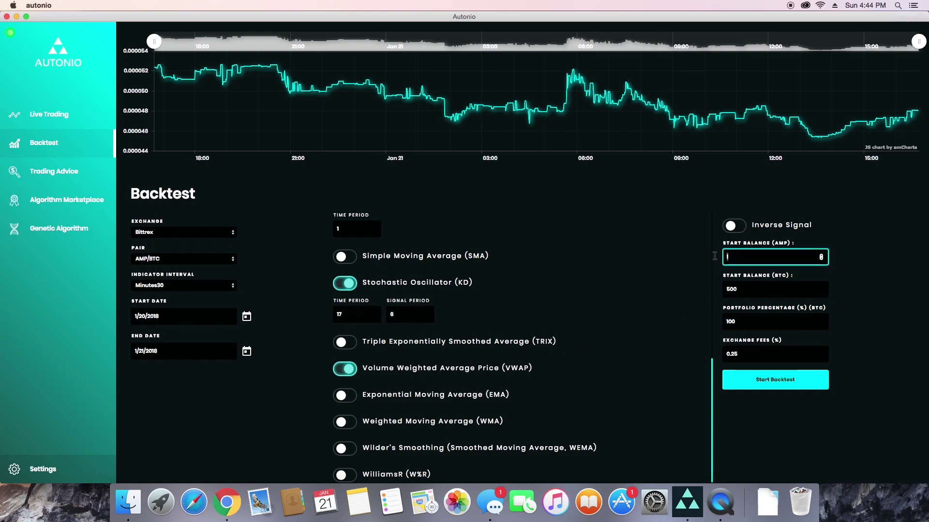
{"action": "type", "text": "5"}
{"action": "double_click", "coordinate": [743, 289]}
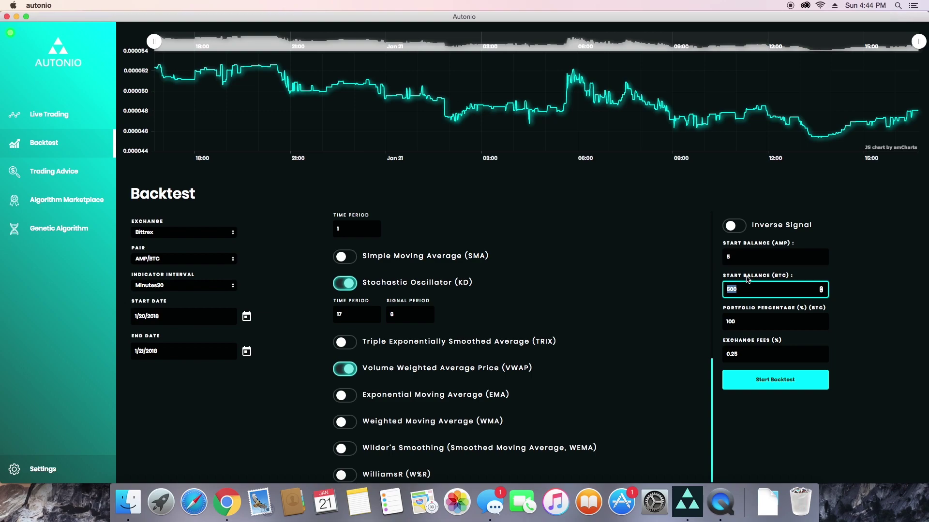
{"action": "left_click", "coordinate": [743, 259]}
{"action": "left_click", "coordinate": [841, 251]}
{"action": "left_click", "coordinate": [735, 226]}
{"action": "left_click", "coordinate": [735, 227]}
{"action": "left_click", "coordinate": [788, 259]}
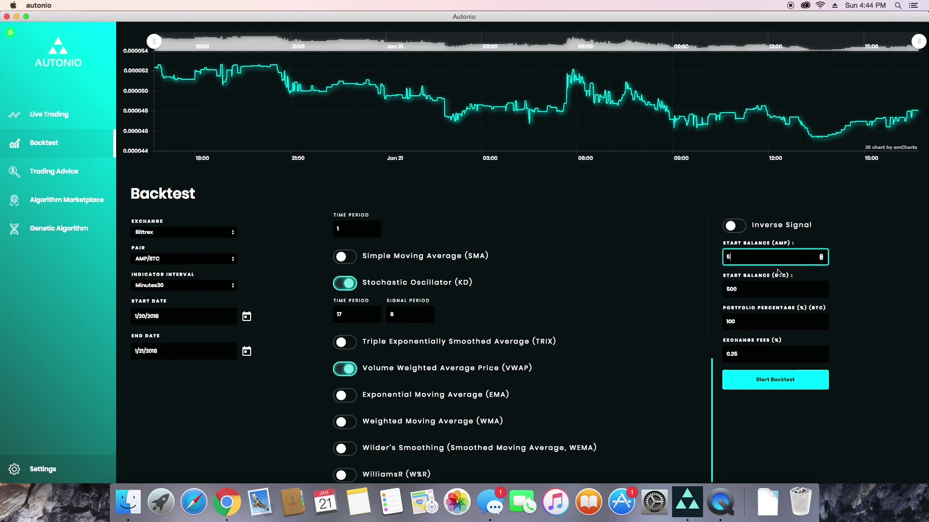
{"action": "double_click", "coordinate": [768, 288]}
{"action": "type", "text": "50"}
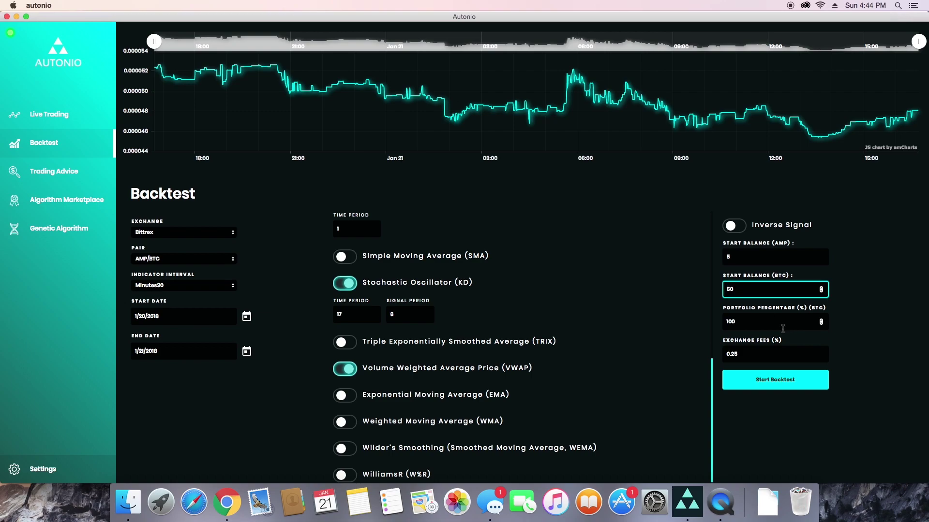
{"action": "left_click", "coordinate": [759, 315]}
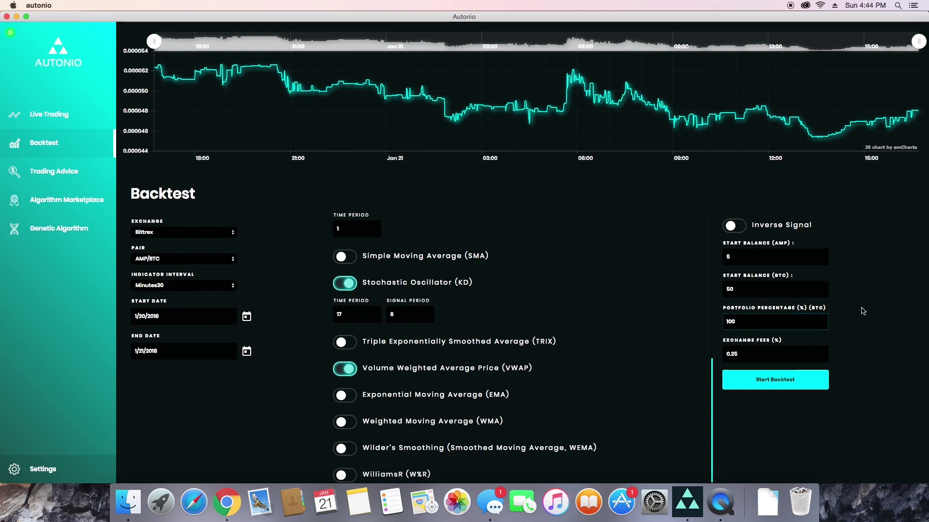
Step: Run the backtest with 0.25 exchange fees and review the 2.68000177 BTC profit
{"action": "left_click", "coordinate": [767, 390]}
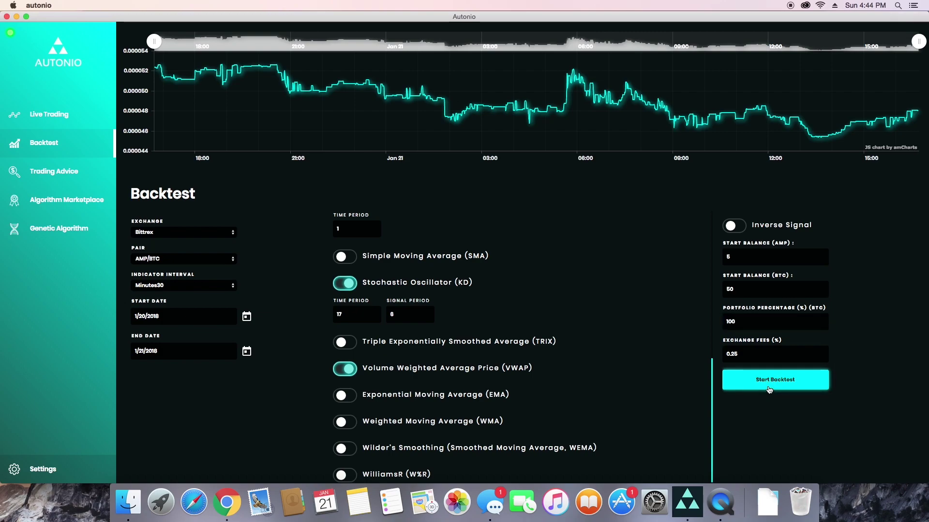
{"action": "left_click", "coordinate": [756, 358]}
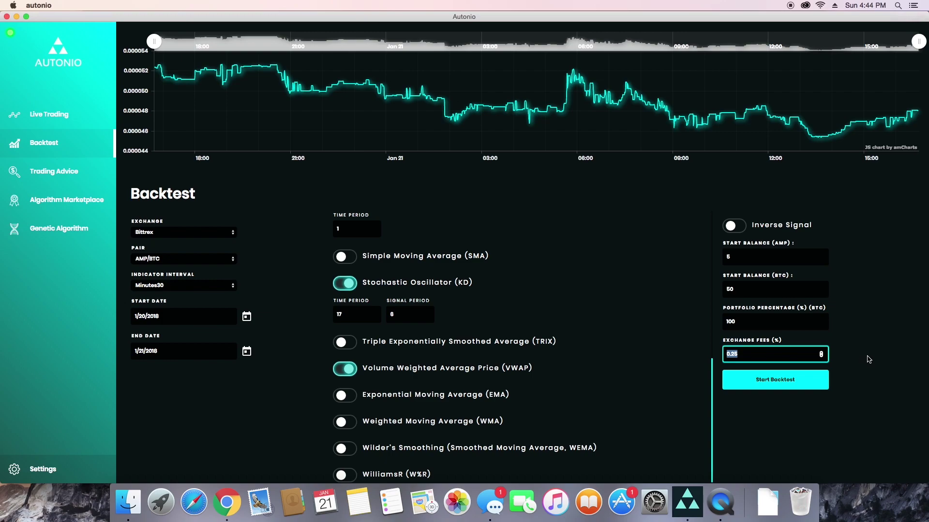
{"action": "left_click", "coordinate": [766, 385]}
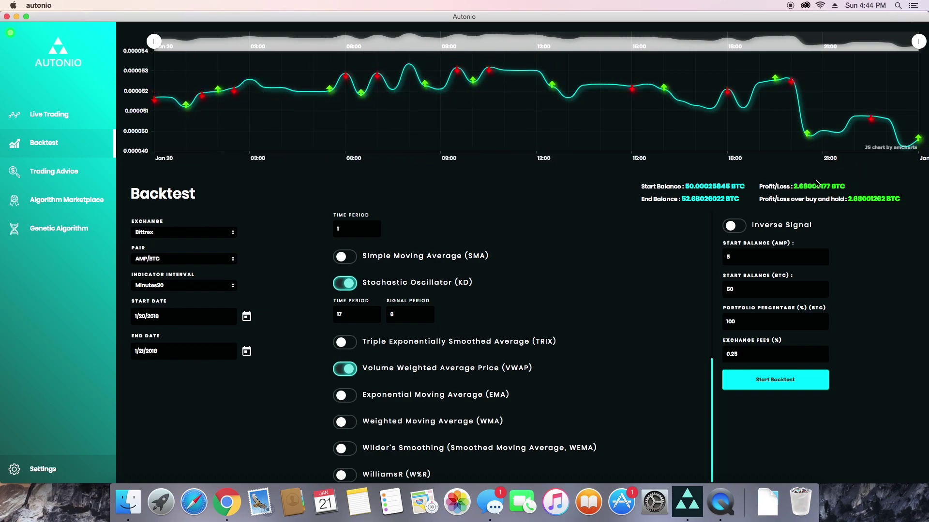
{"action": "left_click_drag", "start_coordinate": [794, 186], "coordinate": [847, 188]}
{"action": "left_click", "coordinate": [858, 228]}
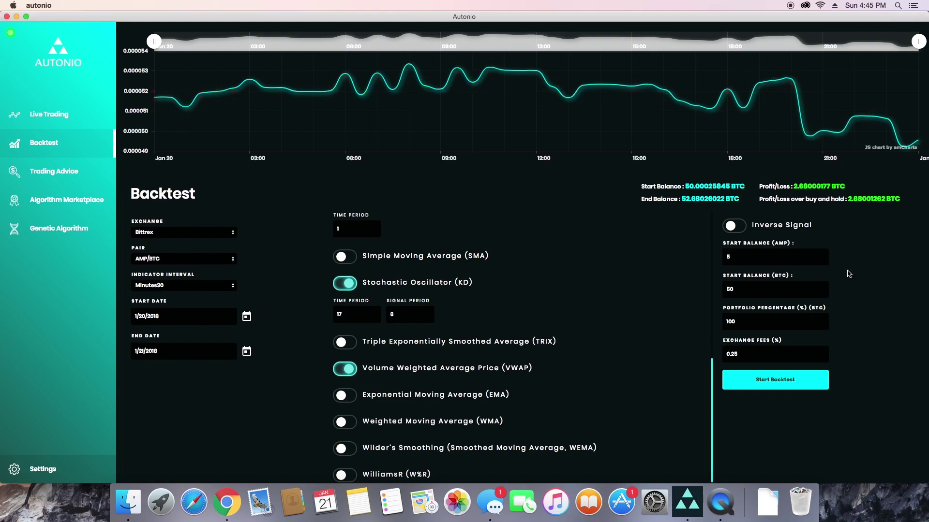
Step: On the Live Trading page, choose the AMP/BTC pair with an Hour indicator interval
{"action": "left_click", "coordinate": [66, 116]}
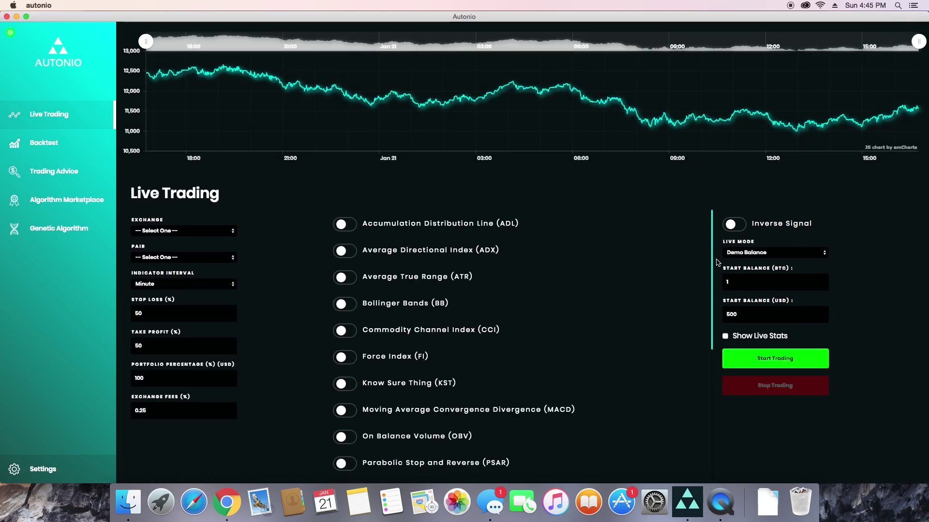
{"action": "left_click", "coordinate": [204, 262]}
{"action": "left_click", "coordinate": [186, 320]}
{"action": "left_click", "coordinate": [184, 284]}
{"action": "left_click", "coordinate": [184, 295]}
Step: Set stop loss to 2.5 and take profit to 5
{"action": "double_click", "coordinate": [170, 313]}
{"action": "type", "text": "2.5"}
{"action": "key", "text": "Tab"}
{"action": "type", "text": "5"}
{"action": "left_click", "coordinate": [265, 329]}
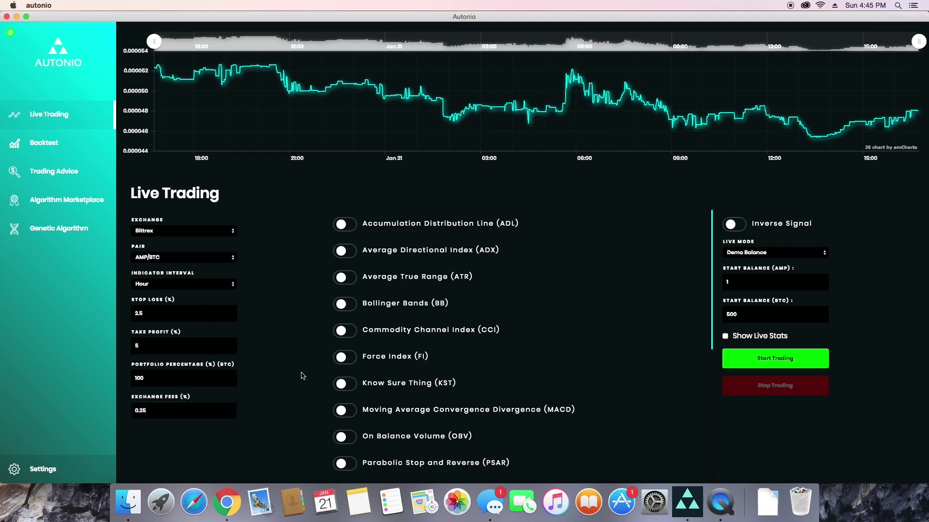
Step: Set the live start balances to 3 AMP and 50 BTC
{"action": "double_click", "coordinate": [758, 282]}
{"action": "type", "text": "3"}
{"action": "key", "text": "Tab"}
{"action": "type", "text": "50"}
Step: Turn on the Stochastic Oscillator, VWAP and RSI indicators for live trading
{"action": "scroll", "coordinate": [607, 272], "scroll_direction": "down", "scroll_amount": 5}
{"action": "scroll", "coordinate": [352, 305], "scroll_direction": "up", "scroll_amount": 5}
{"action": "scroll", "coordinate": [467, 318], "scroll_direction": "down", "scroll_amount": 5}
{"action": "left_click", "coordinate": [344, 314]}
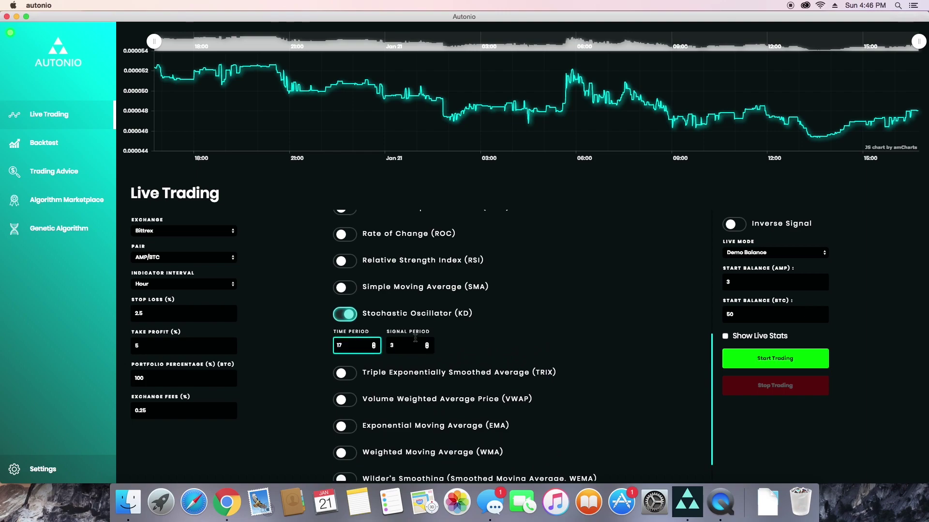
{"action": "scroll", "coordinate": [345, 432], "scroll_direction": "down", "scroll_amount": 1}
{"action": "left_click", "coordinate": [344, 368]}
{"action": "scroll", "coordinate": [368, 382], "scroll_direction": "up", "scroll_amount": 1}
{"action": "left_click", "coordinate": [344, 241]}
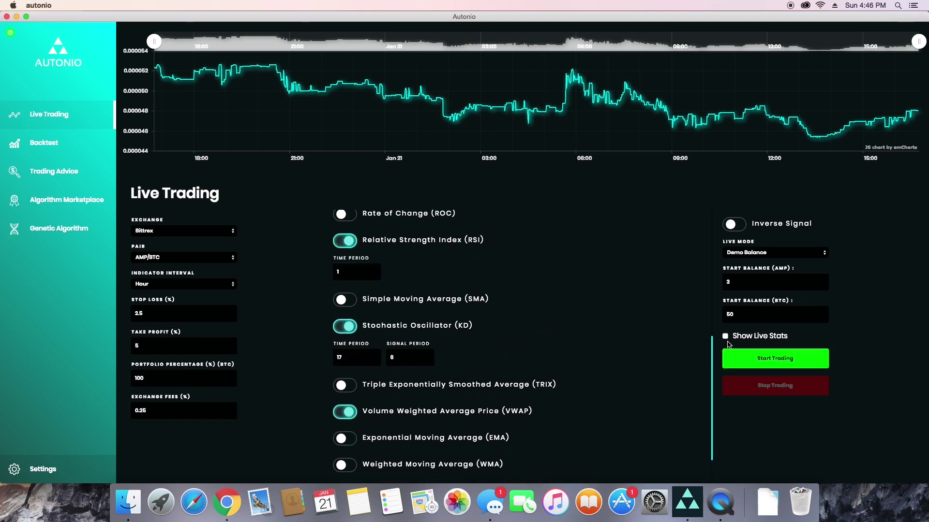
Step: Enable Show Live Stats so the live stats table is displayed
{"action": "left_click", "coordinate": [725, 336]}
{"action": "scroll", "coordinate": [640, 325], "scroll_direction": "down", "scroll_amount": 2}
{"action": "scroll", "coordinate": [641, 324], "scroll_direction": "up", "scroll_amount": 10}
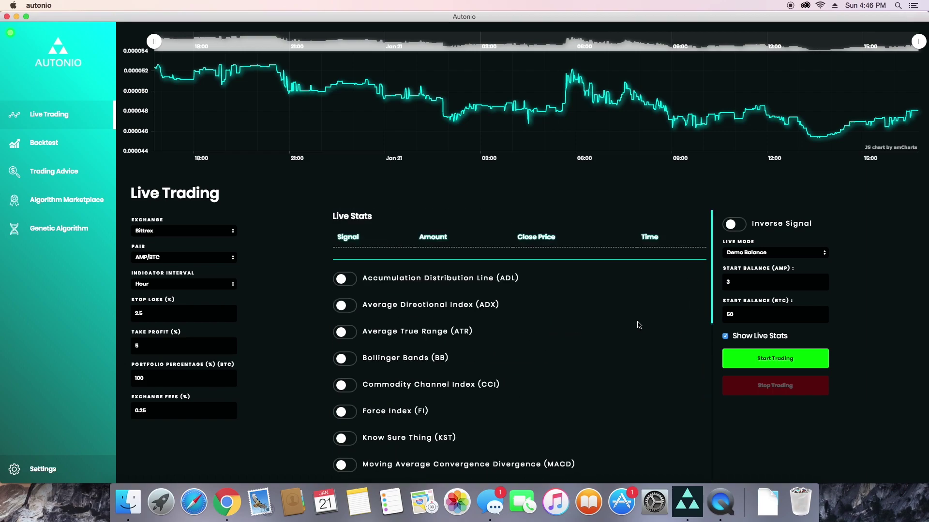
{"action": "left_click", "coordinate": [725, 337]}
{"action": "left_click_drag", "start_coordinate": [342, 231], "coordinate": [692, 255]}
{"action": "left_click", "coordinate": [629, 261]}
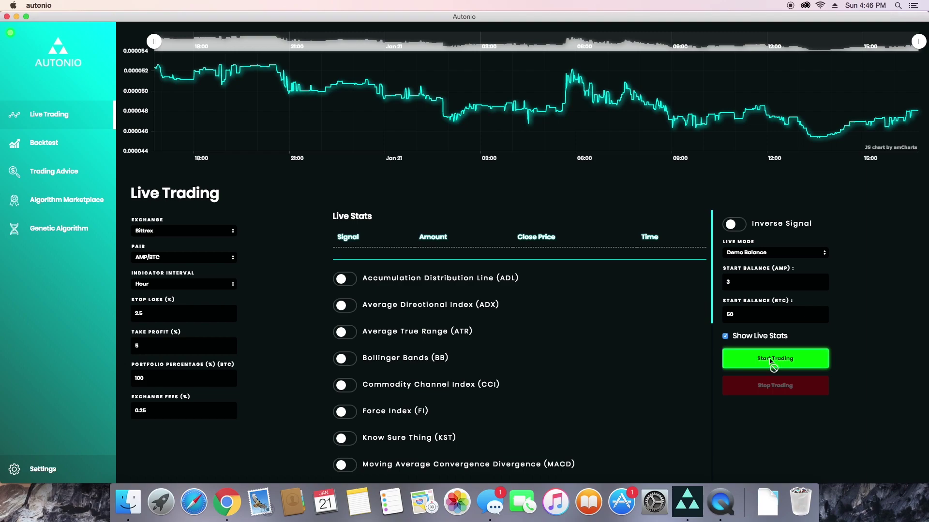
Step: Start live trading with the RSI, KD and VWAP algorithm and let signals appear
{"action": "left_click", "coordinate": [770, 362]}
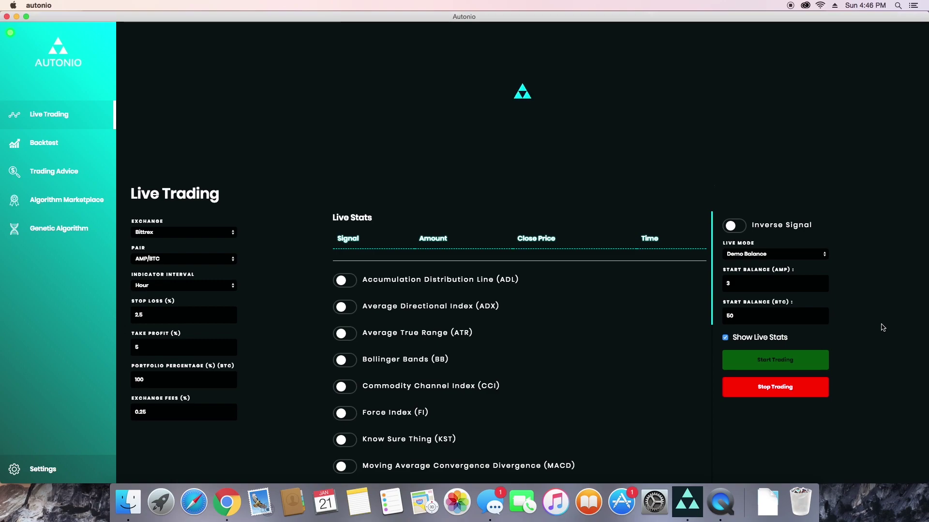
{"action": "left_click", "coordinate": [859, 4]}
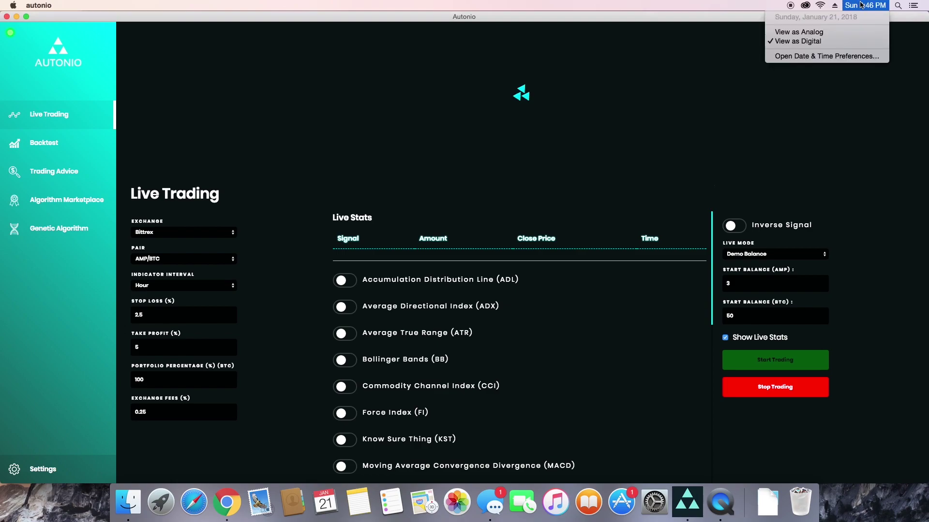
{"action": "left_click", "coordinate": [845, 92]}
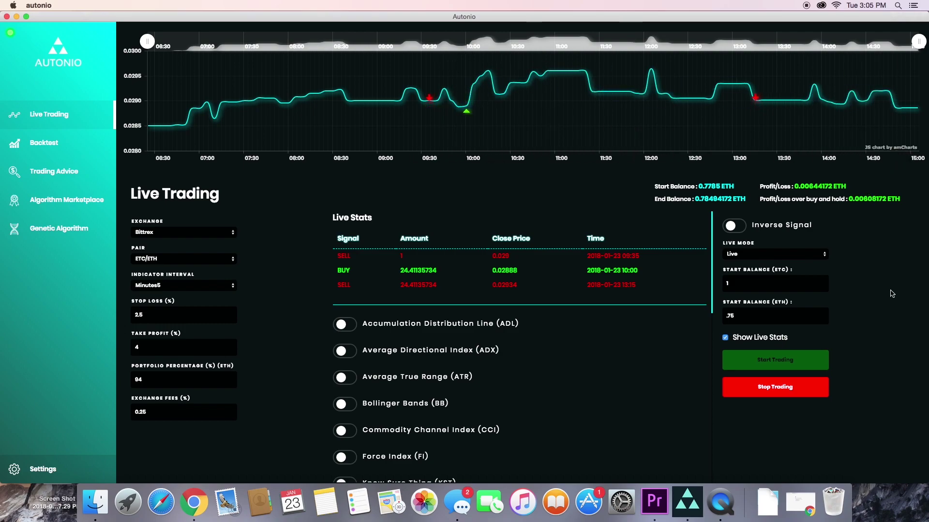
Step: Stop the ETC/ETH live trading session using the red Stop Trading button
{"action": "left_click", "coordinate": [761, 389]}
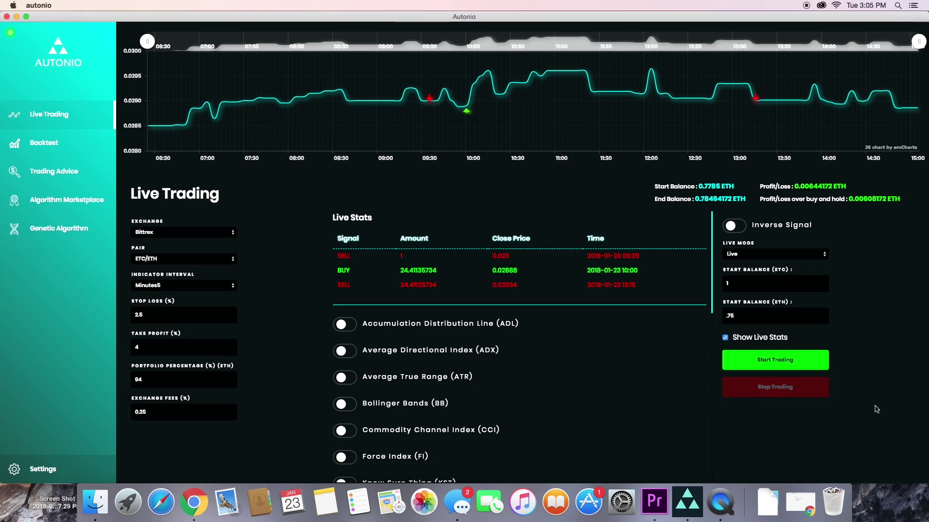